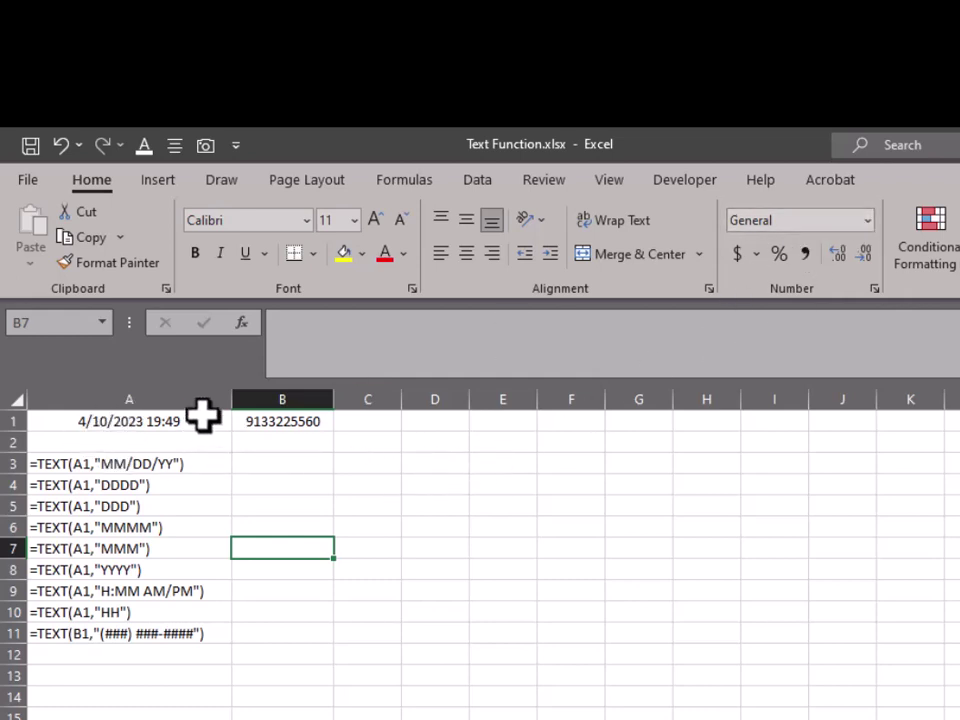
- Enter the formula =Text(A1,"MM/DD/YY") in cell B3 to format the date as month, day and two-digit year
{"action": "left_click", "coordinate": [269, 461]}
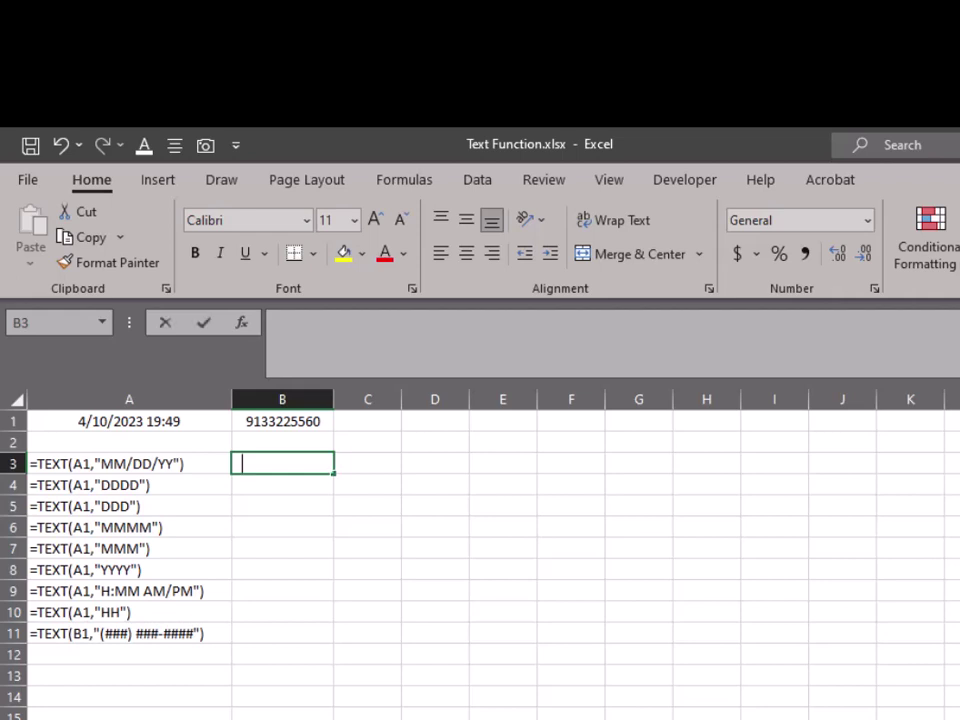
{"action": "type", "text": "=Text("}
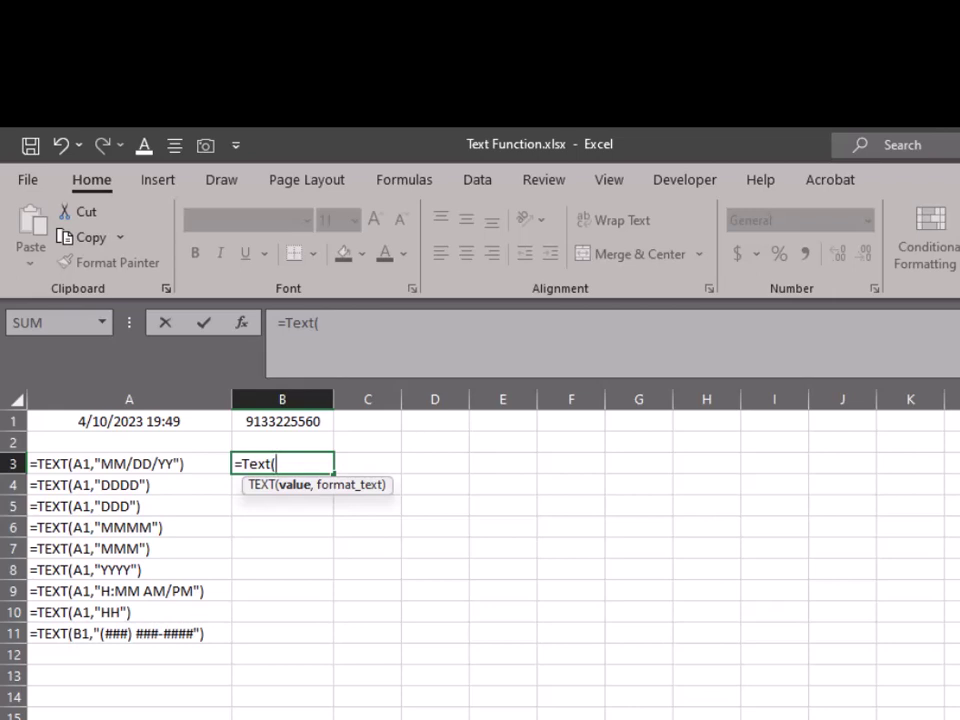
{"action": "type", "text": "A1,"}
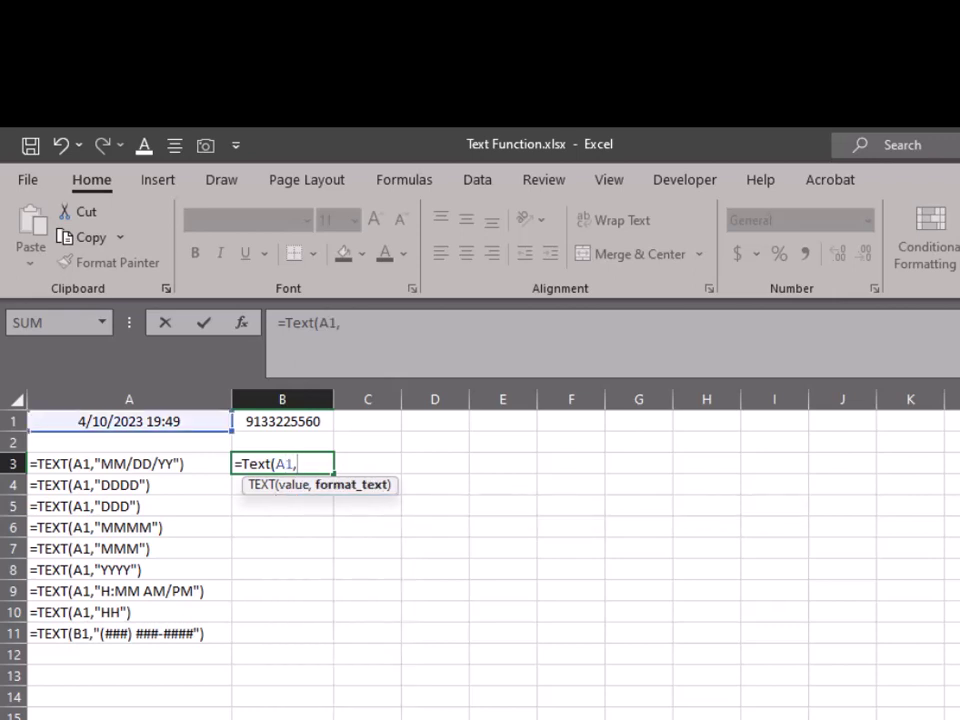
{"action": "type", "text": "\""}
{"action": "type", "text": "MM"}
{"action": "type", "text": "/"}
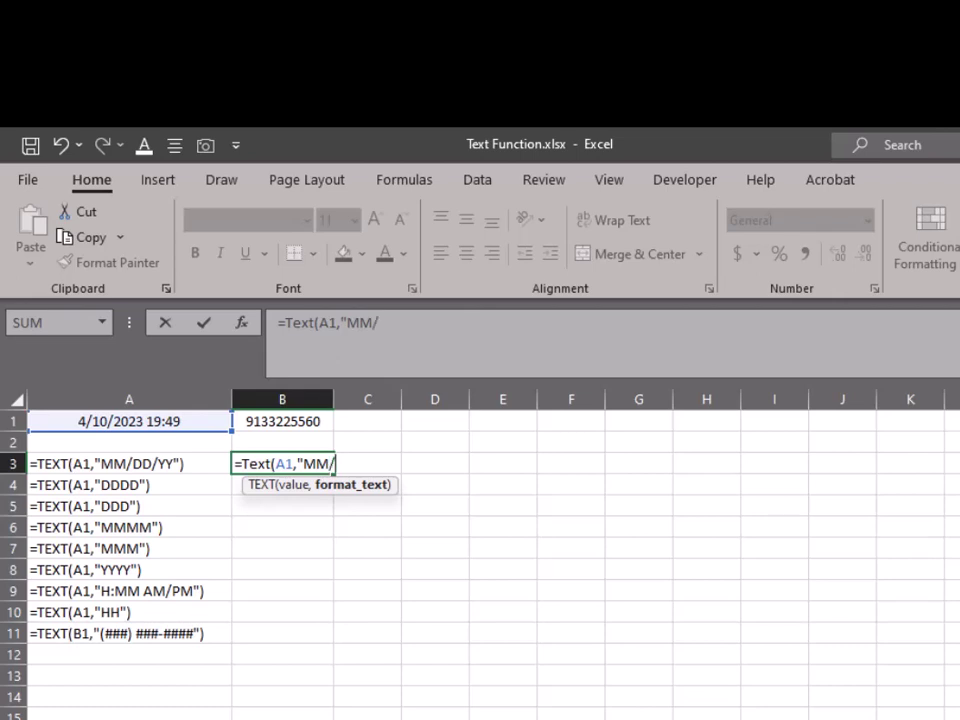
{"action": "type", "text": "DD/YY"}
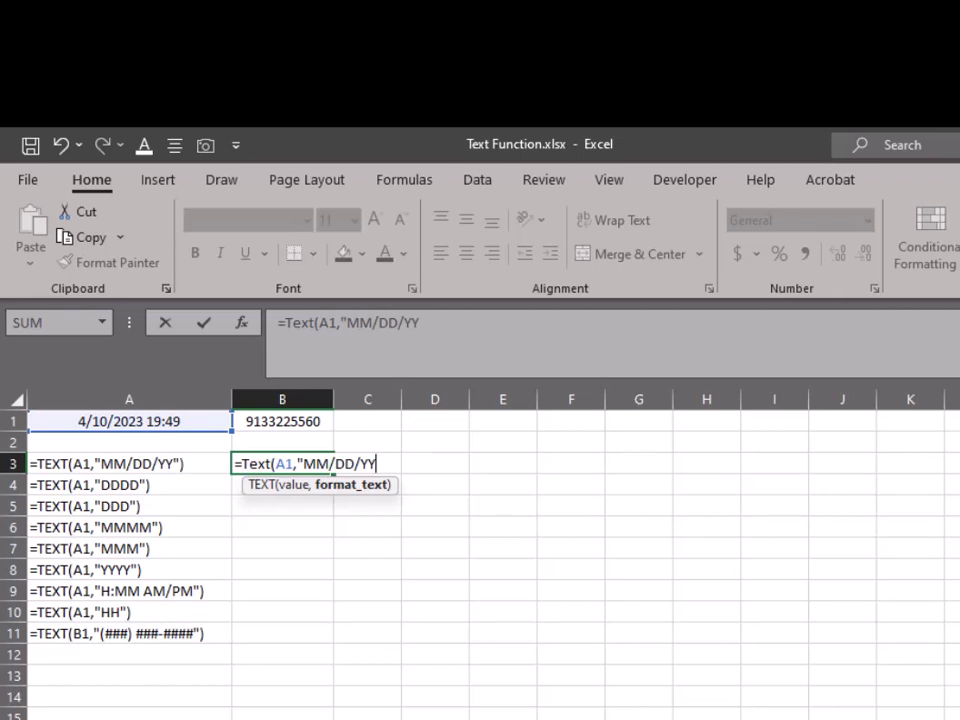
{"action": "type", "text": "\")"}
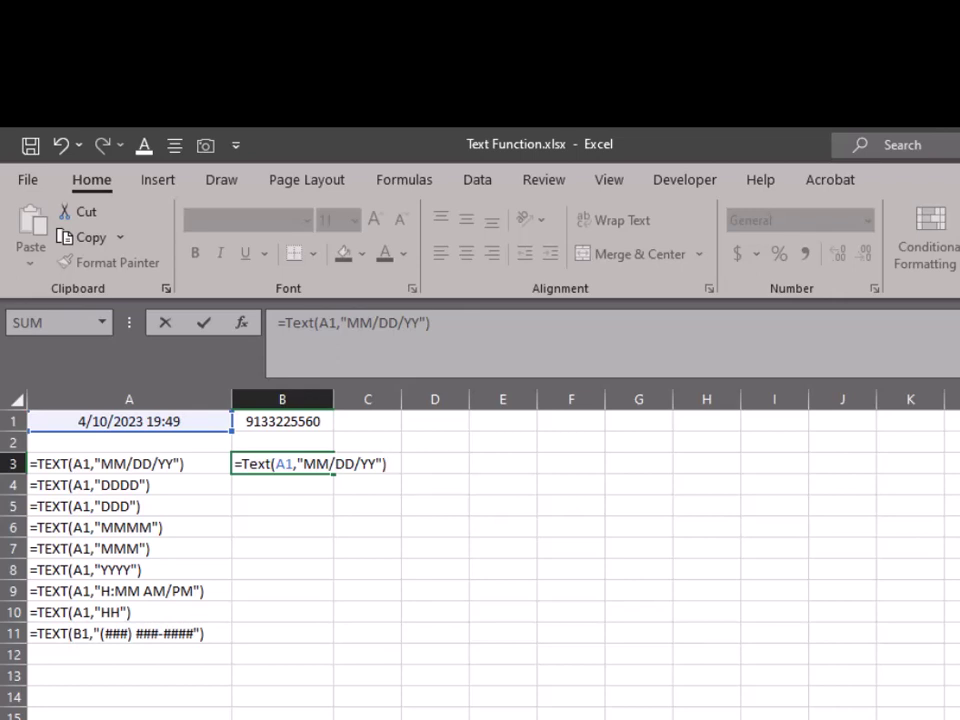
{"action": "key", "text": "Return"}
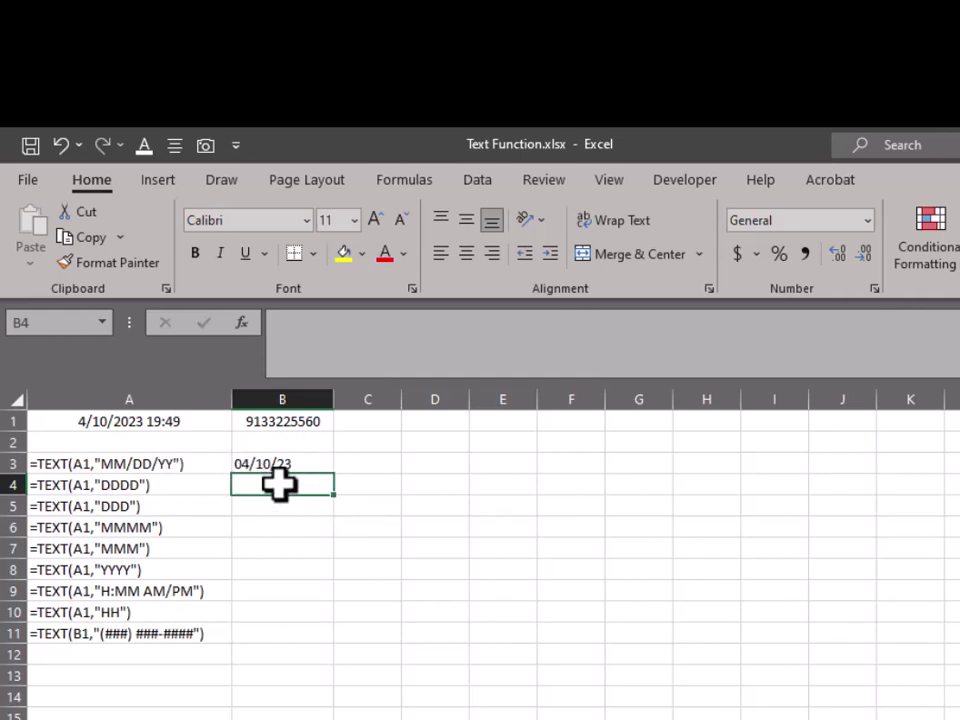
- Enter the formula =Text(A1,"DDDD") in cell B4 to extract the full weekday name from the date
{"action": "type", "text": "="}
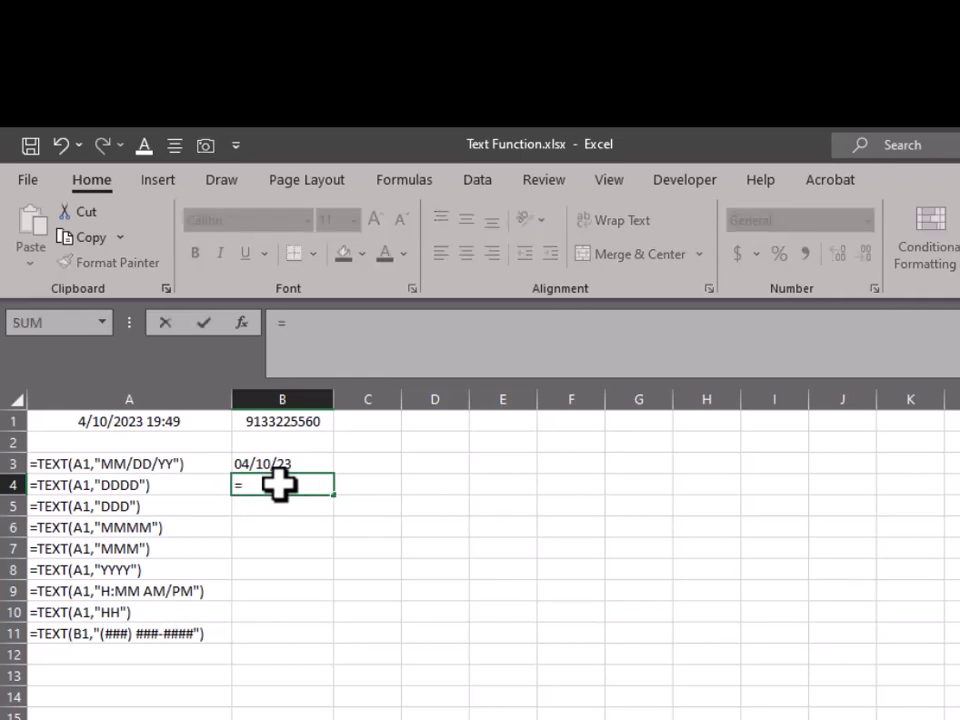
{"action": "type", "text": "Text"}
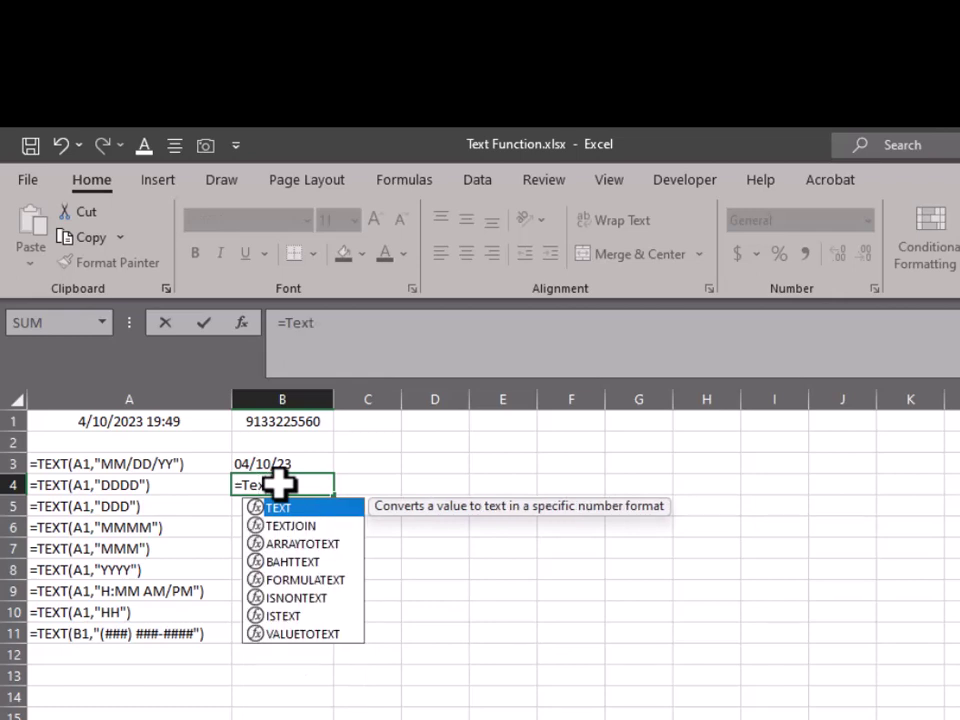
{"action": "type", "text": "("}
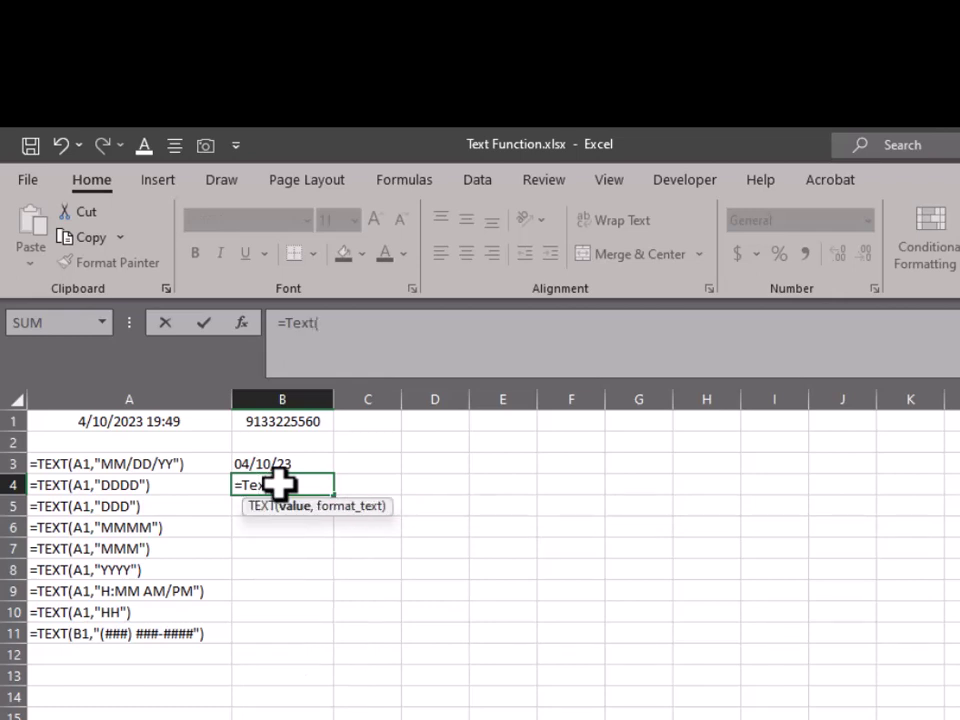
{"action": "type", "text": "A"}
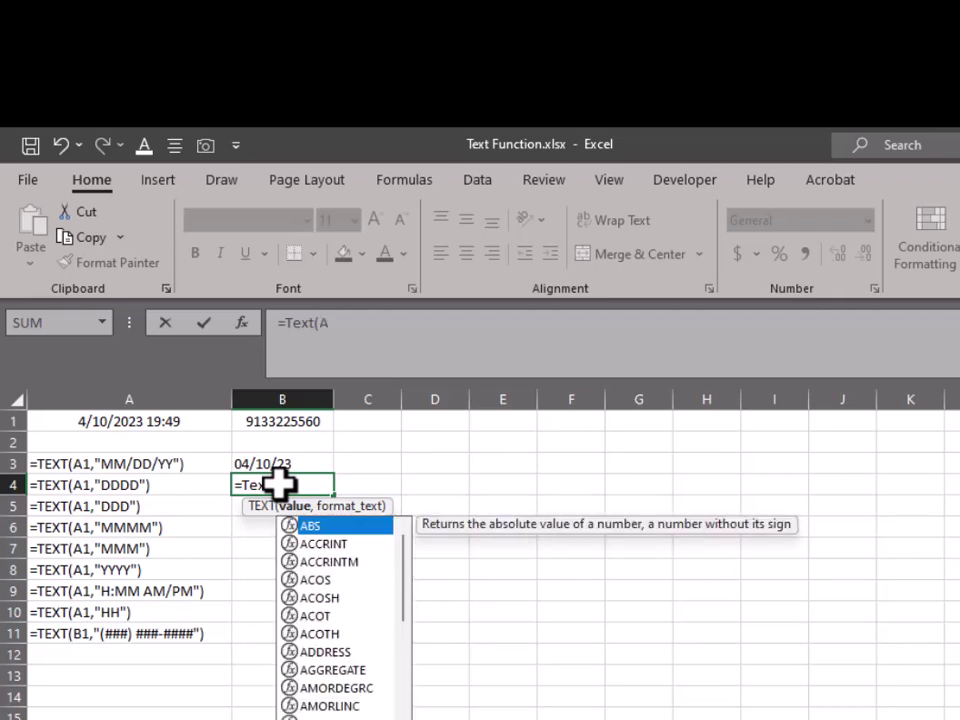
{"action": "type", "text": "1,"}
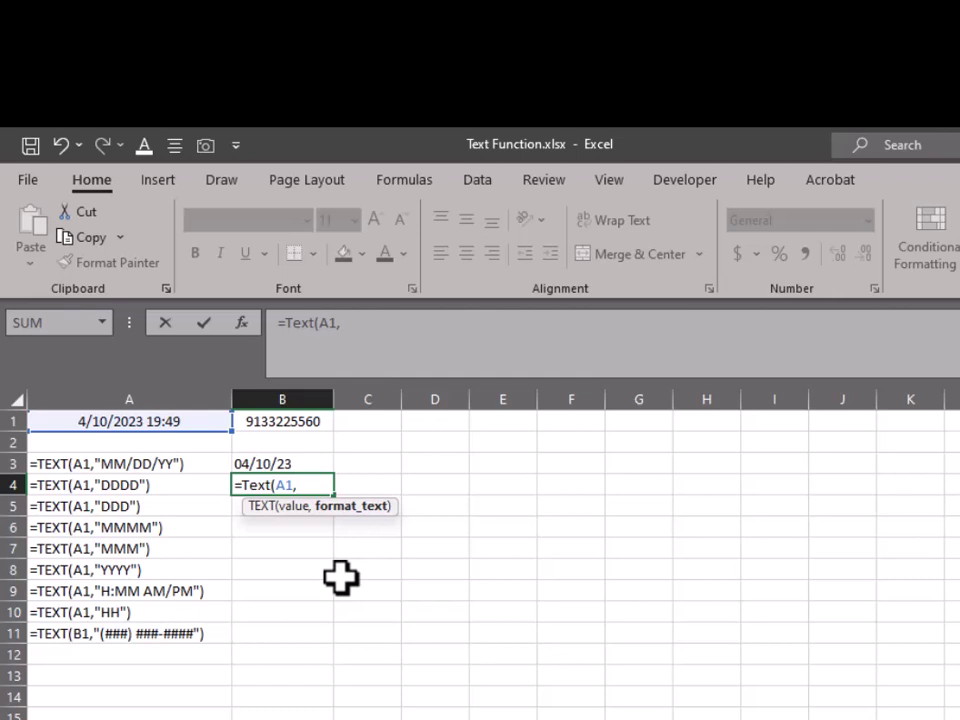
{"action": "type", "text": "\"DDDD"}
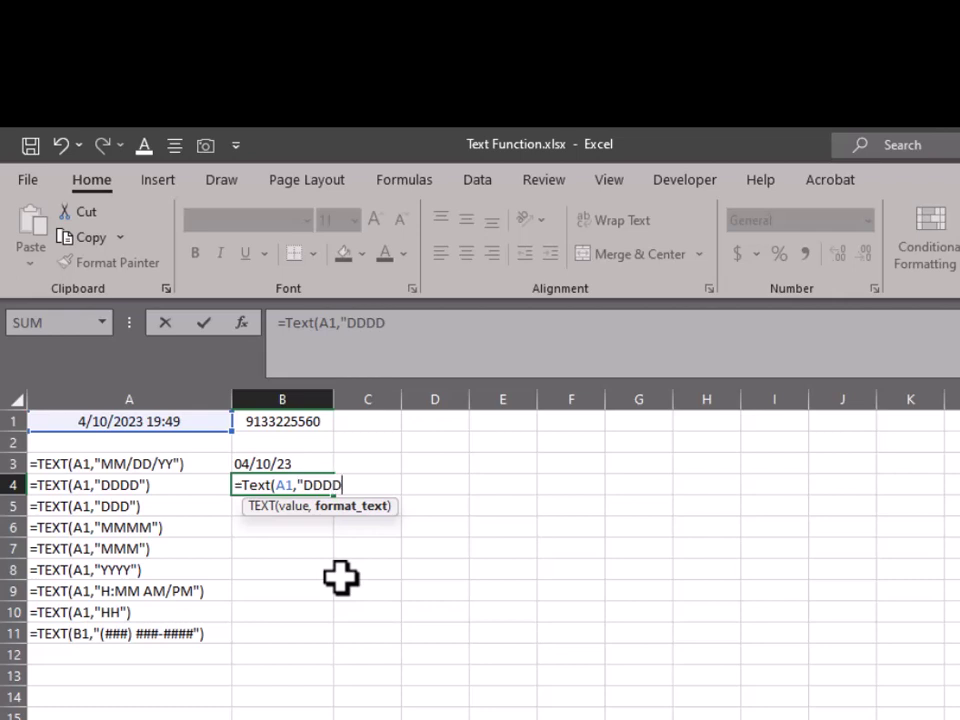
{"action": "type", "text": "\")"}
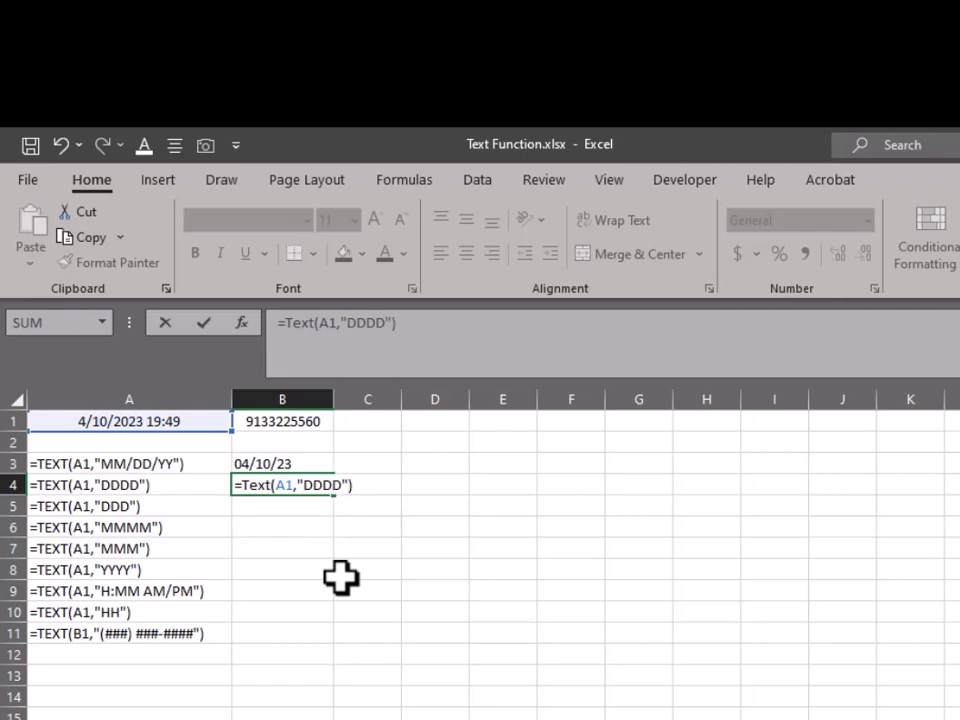
{"action": "key", "text": "Return"}
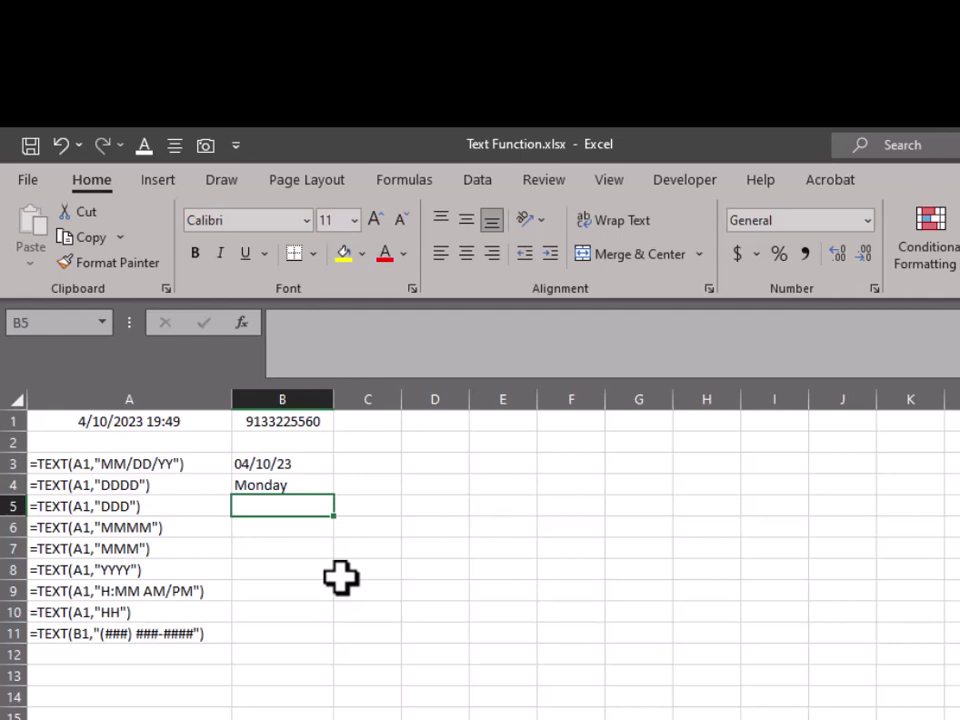
- Enter the formula =Text(A1,"DDD") in cell B5 to extract the abbreviated weekday name from the date
{"action": "type", "text": "=T"}
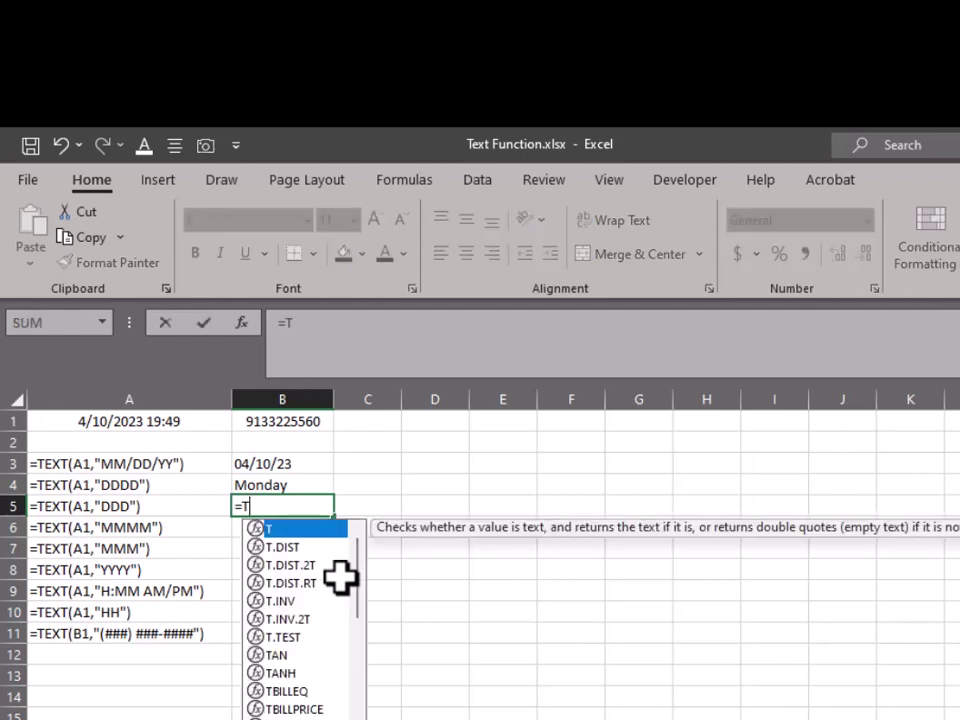
{"action": "type", "text": "ext("}
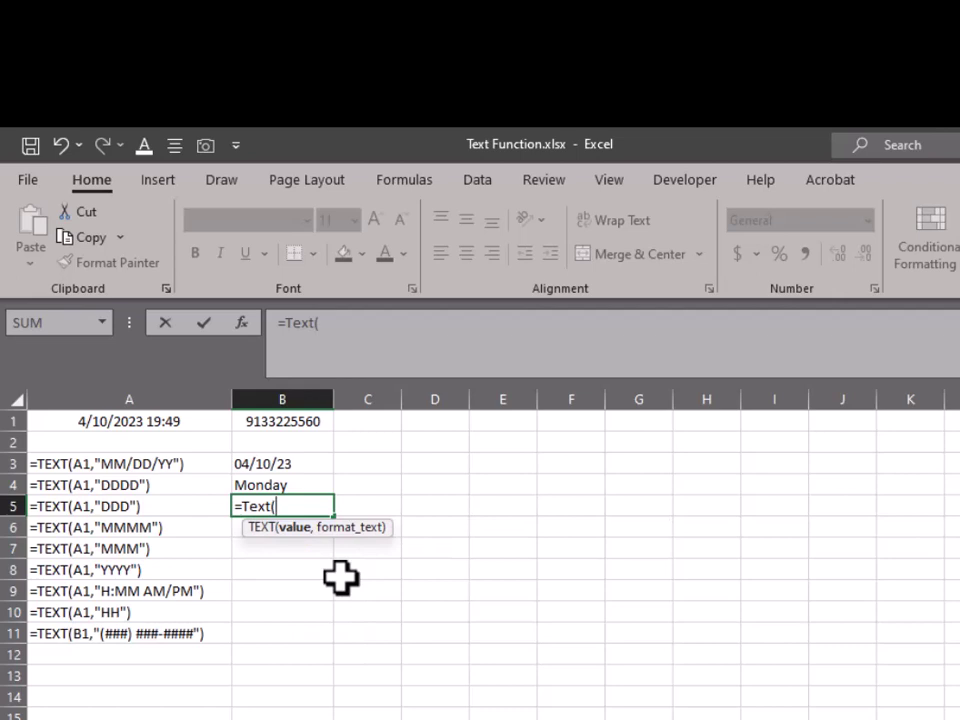
{"action": "type", "text": "A1,"}
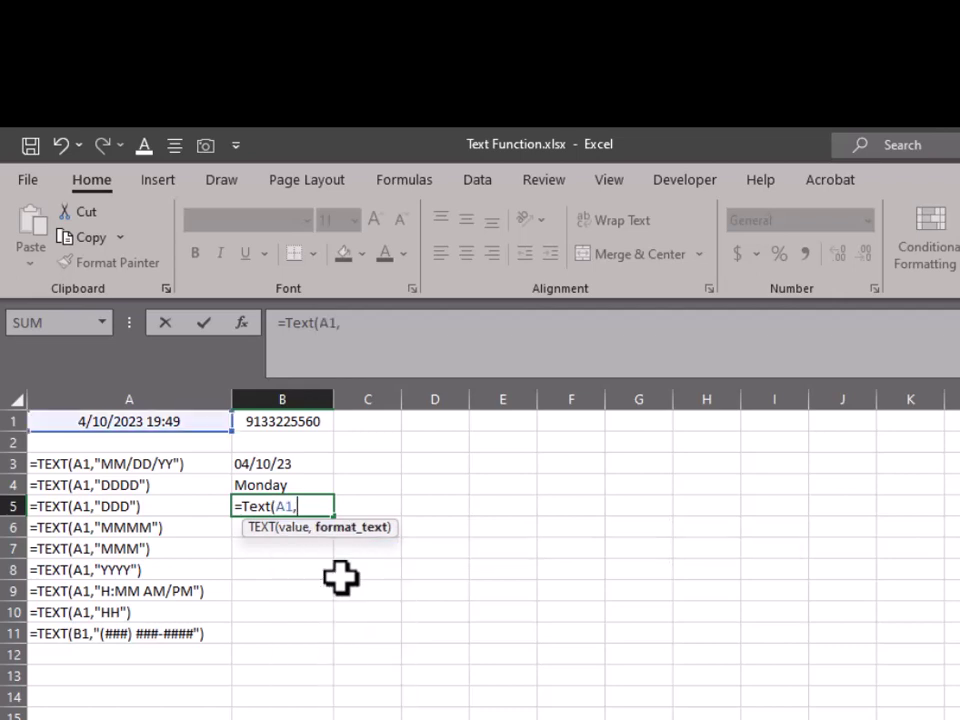
{"action": "type", "text": "\"DDD\""}
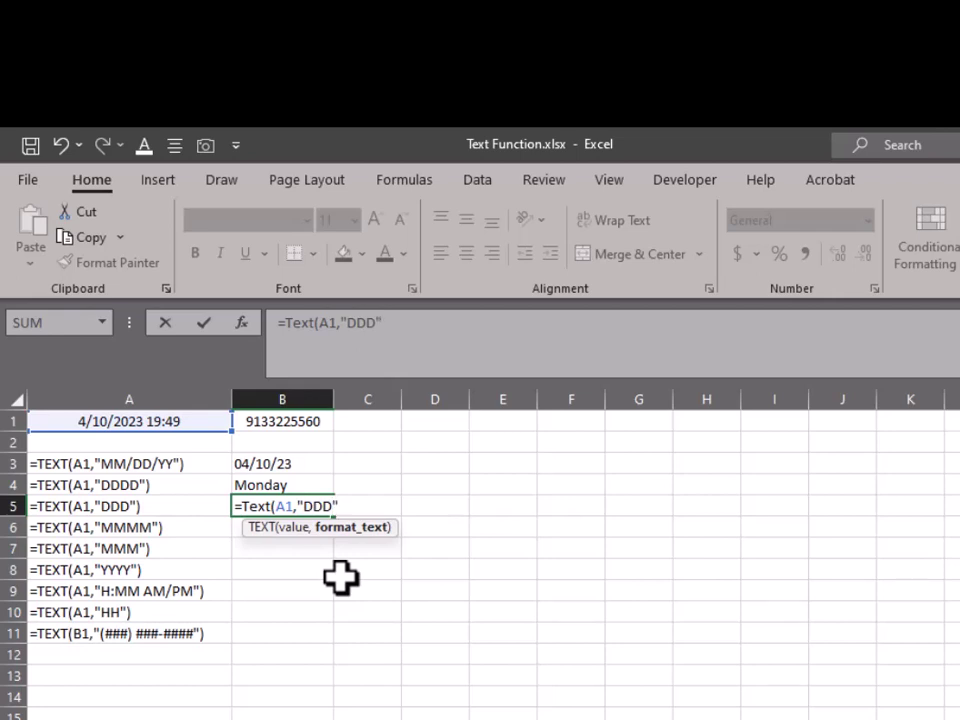
{"action": "type", "text": ")"}
{"action": "key", "text": "Return"}
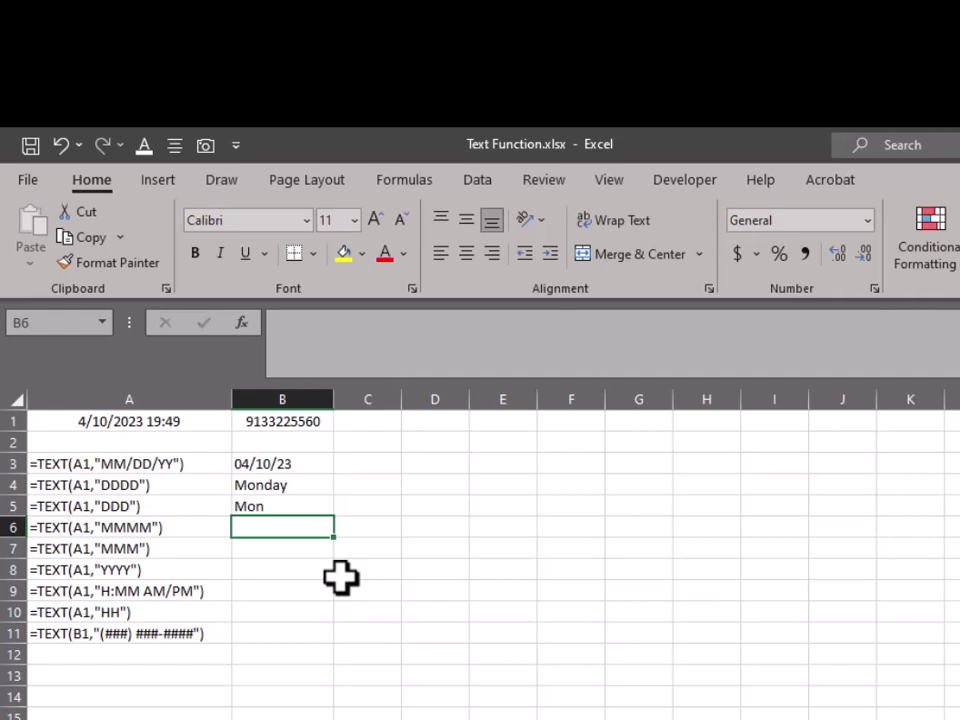
- Enter the formula =Text(A1,"MMMM") in cell B6 to extract the full month name from the date
{"action": "type", "text": "="}
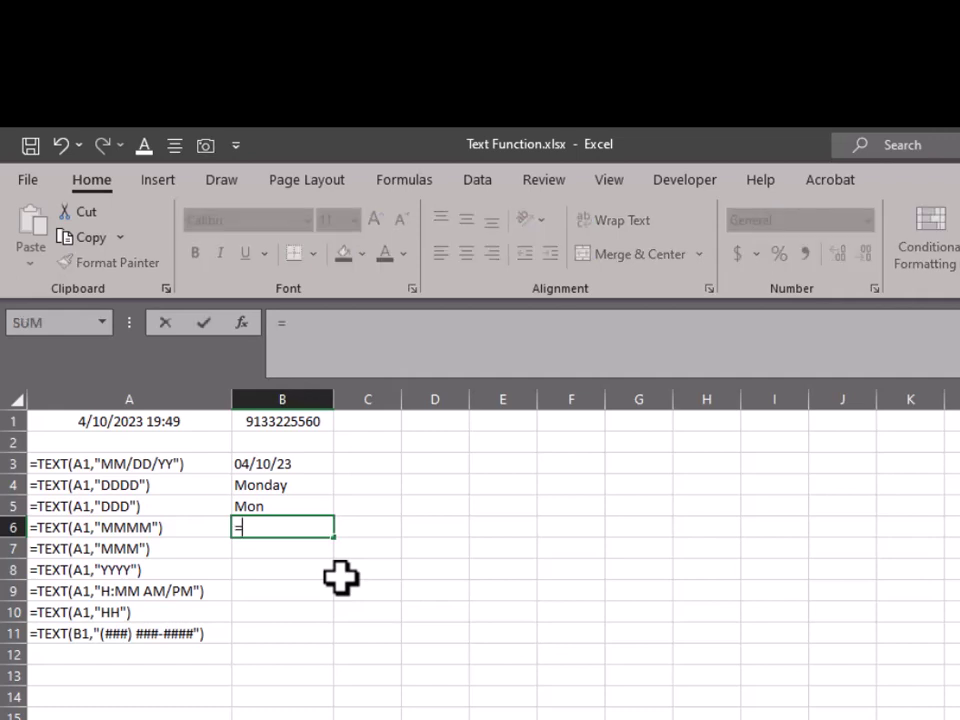
{"action": "type", "text": "Text"}
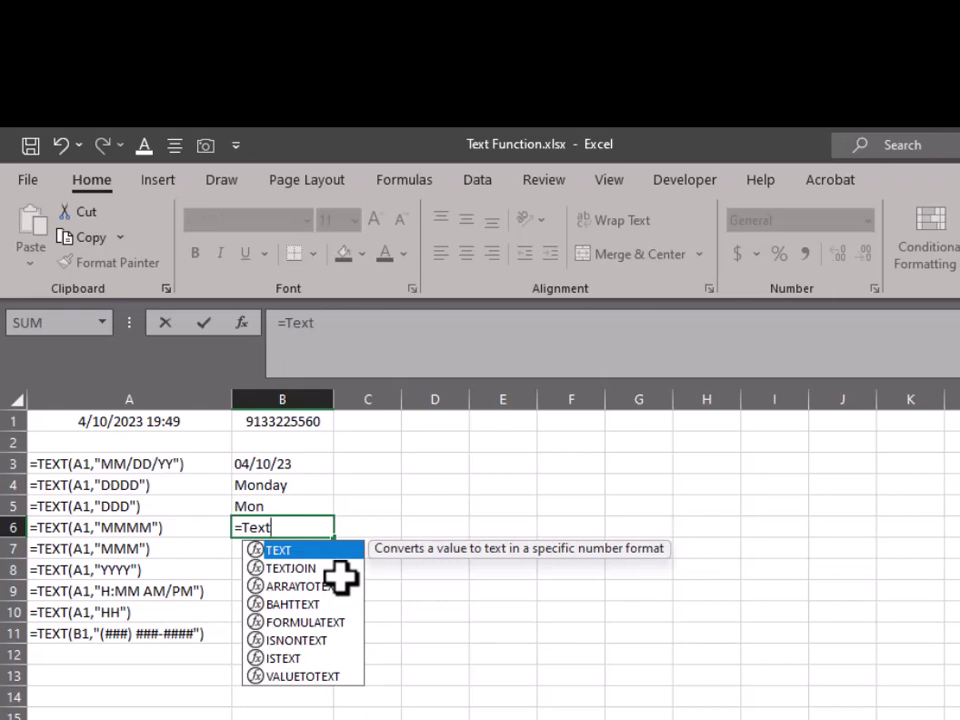
{"action": "type", "text": "("}
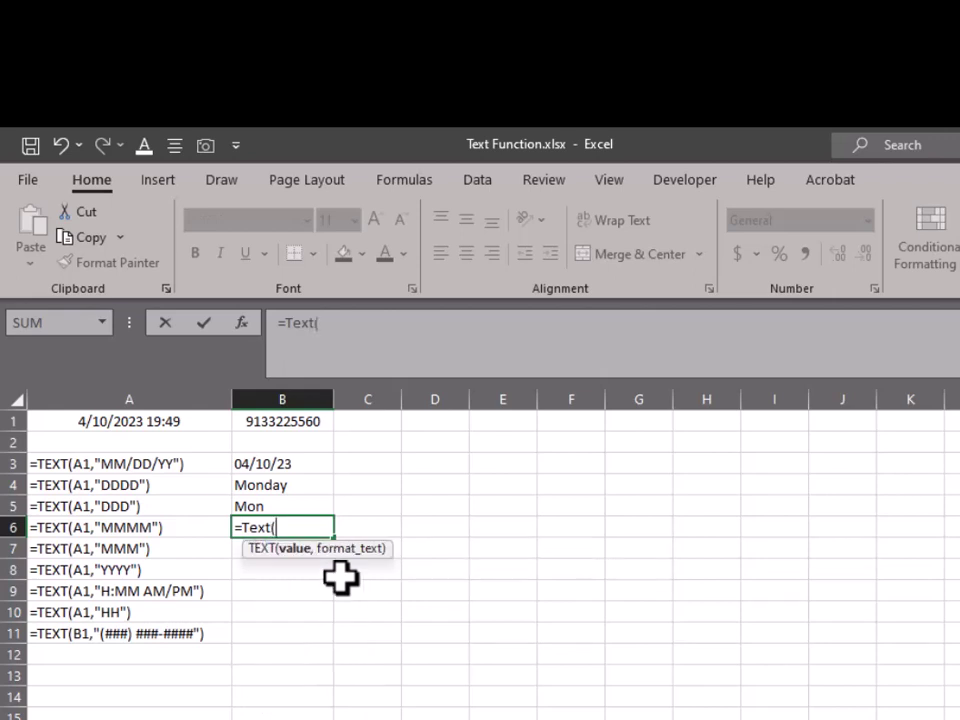
{"action": "type", "text": "A1,\""}
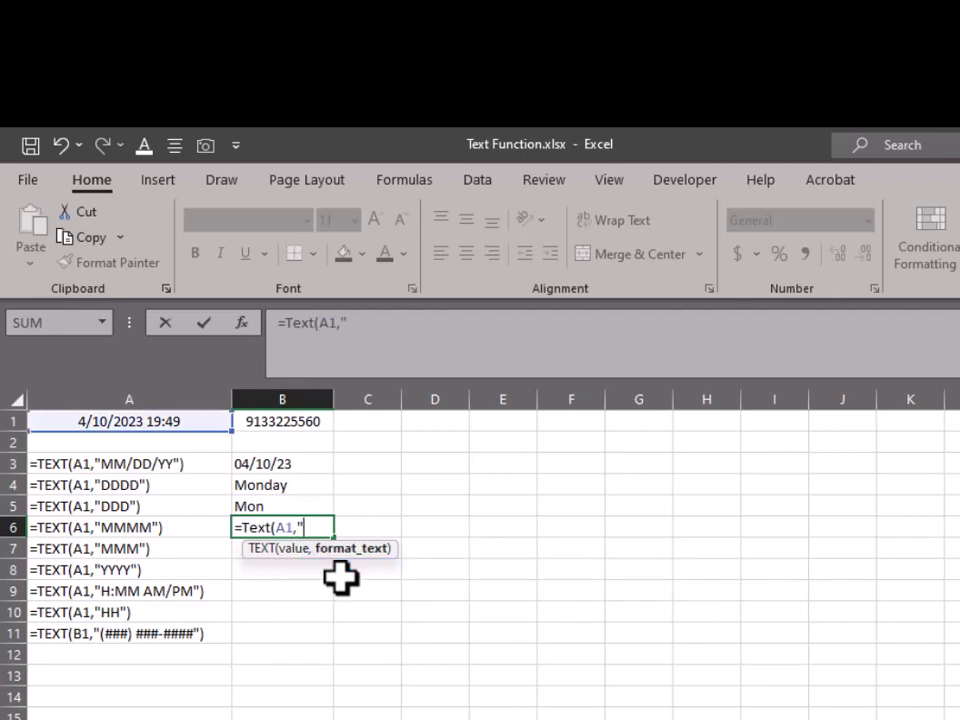
{"action": "type", "text": "MMMM"}
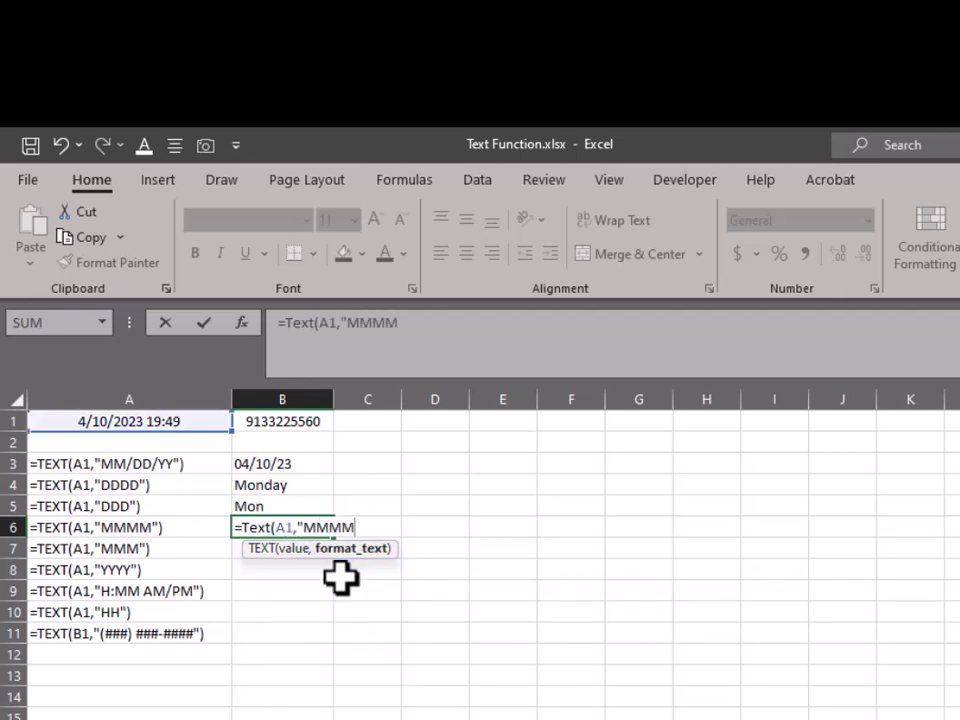
{"action": "type", "text": "\")"}
{"action": "key", "text": "Return"}
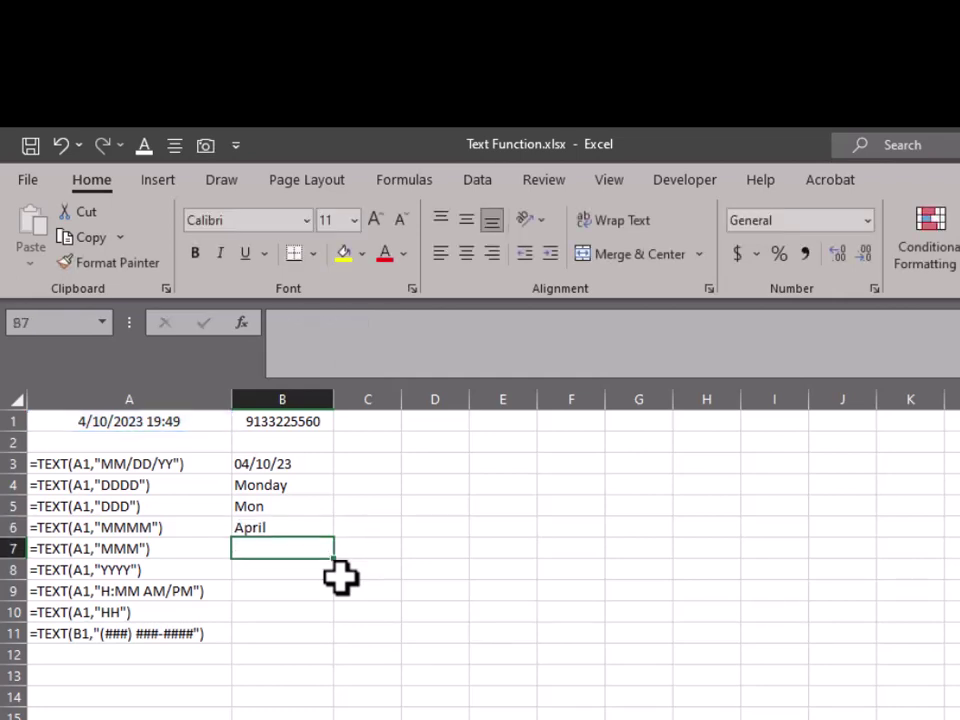
- Enter the formula =Text(A1,"MMM") in cell B7 to extract the abbreviated month name from the date
{"action": "type", "text": "=Text"}
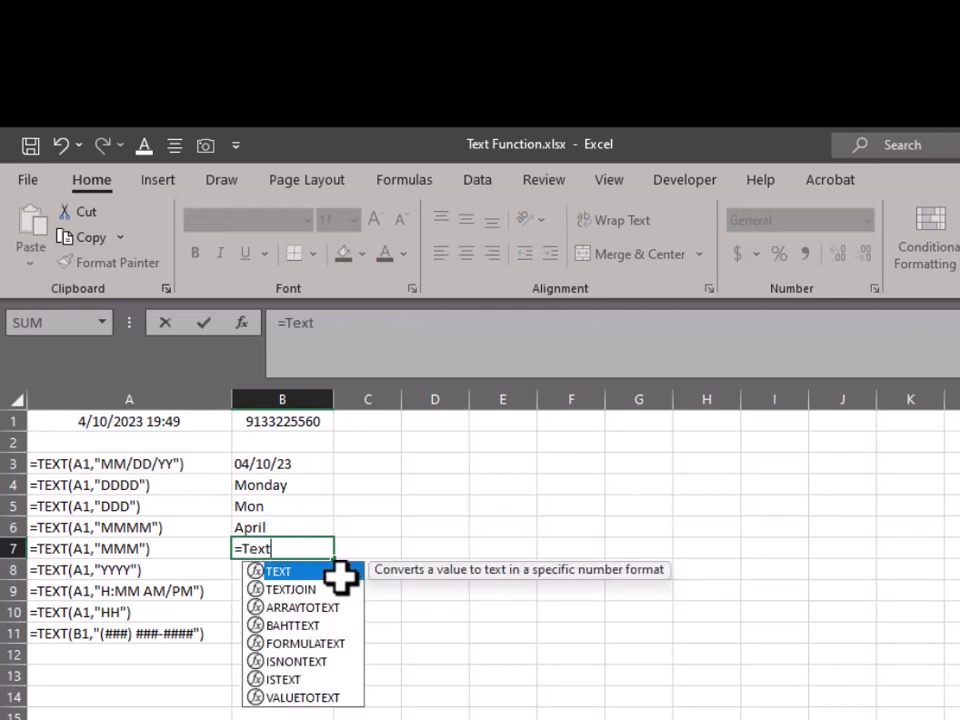
{"action": "type", "text": "(ABS("}
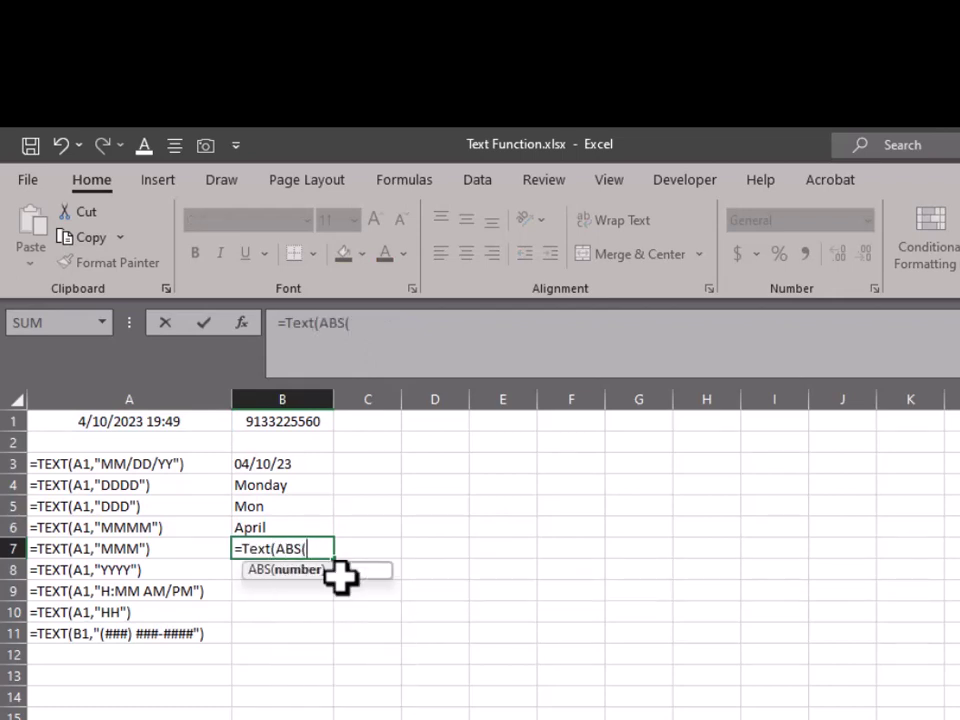
{"action": "key", "text": "BackSpace"}
{"action": "key", "text": "BackSpace"}
{"action": "key", "text": "BackSpace"}
{"action": "type", "text": "1,\"MMM"}
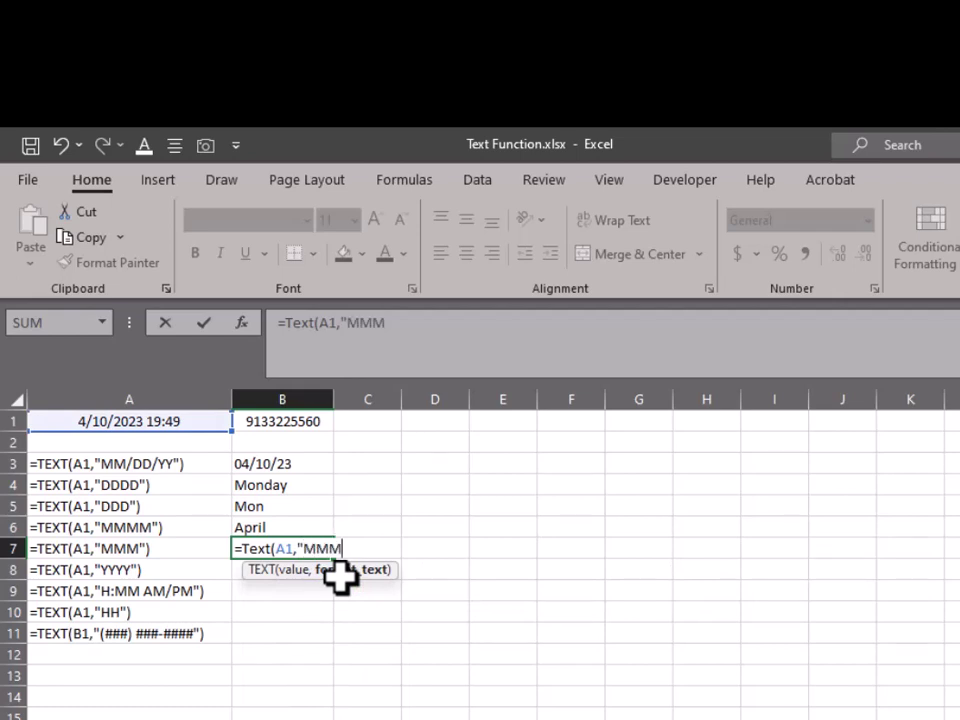
{"action": "type", "text": "\")"}
{"action": "key", "text": "Return"}
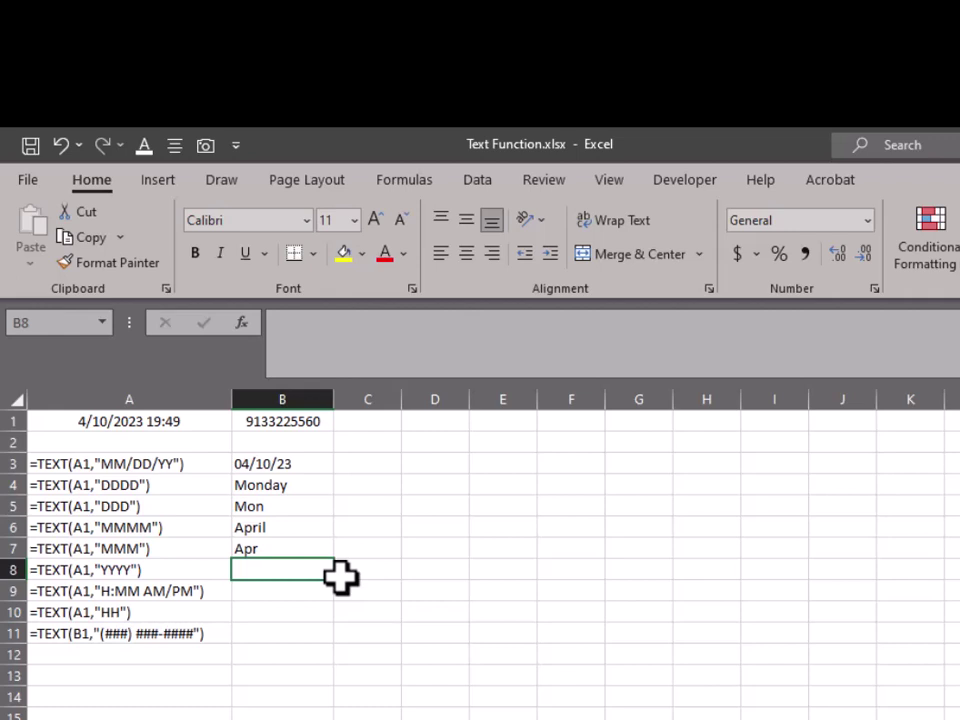
- Enter the formula =Text(A1,"YYYY") in cell B8 to extract the four-digit year from the date
{"action": "type", "text": "=T"}
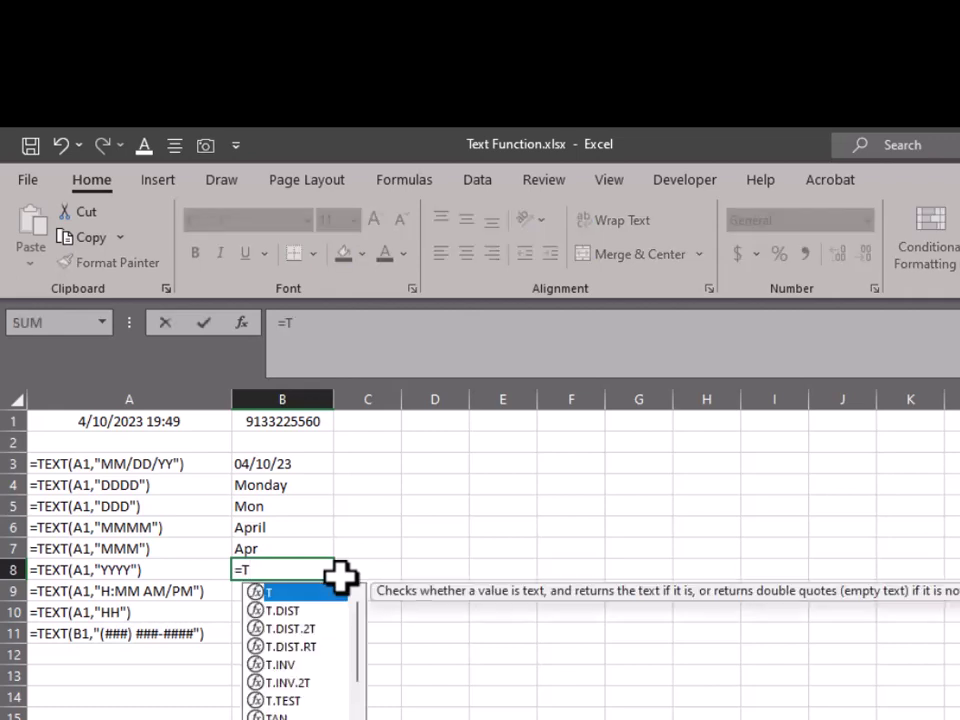
{"action": "type", "text": "ext"}
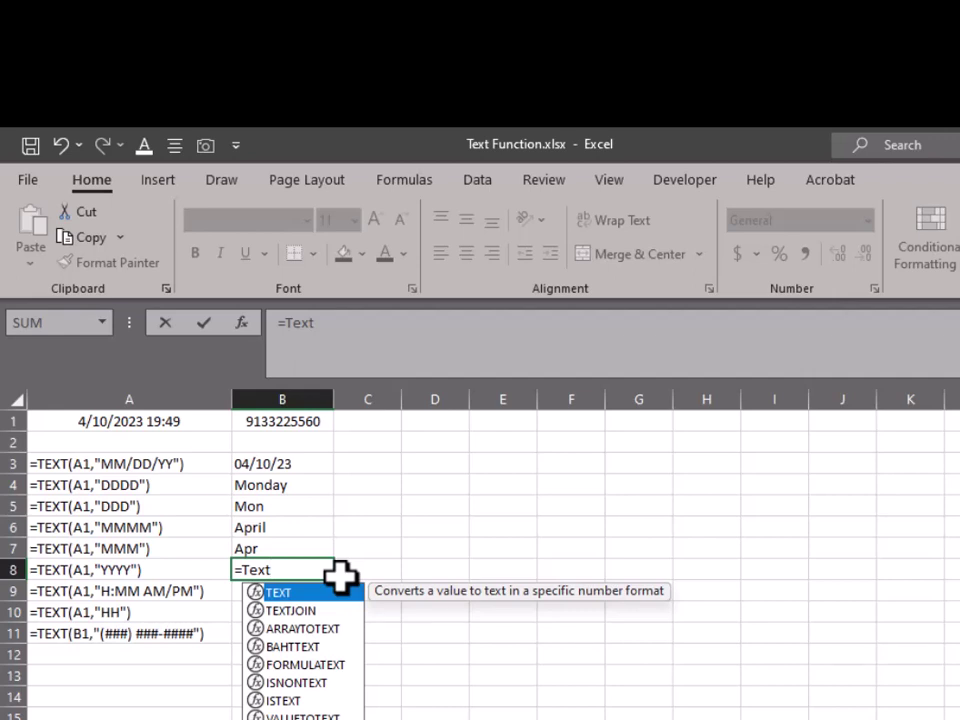
{"action": "type", "text": "("}
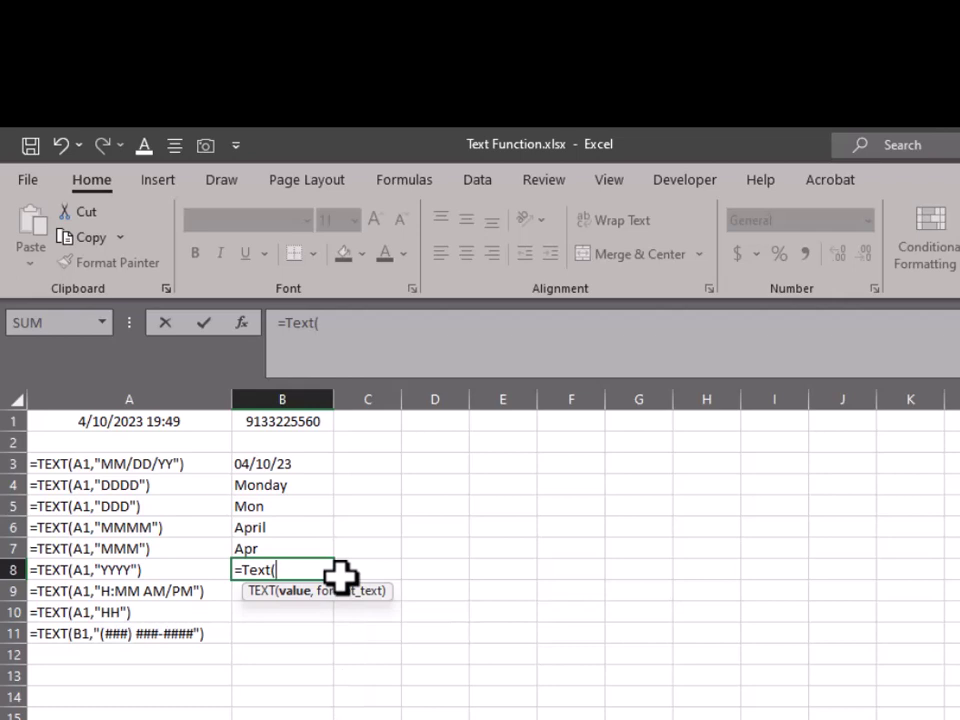
{"action": "type", "text": "A1"}
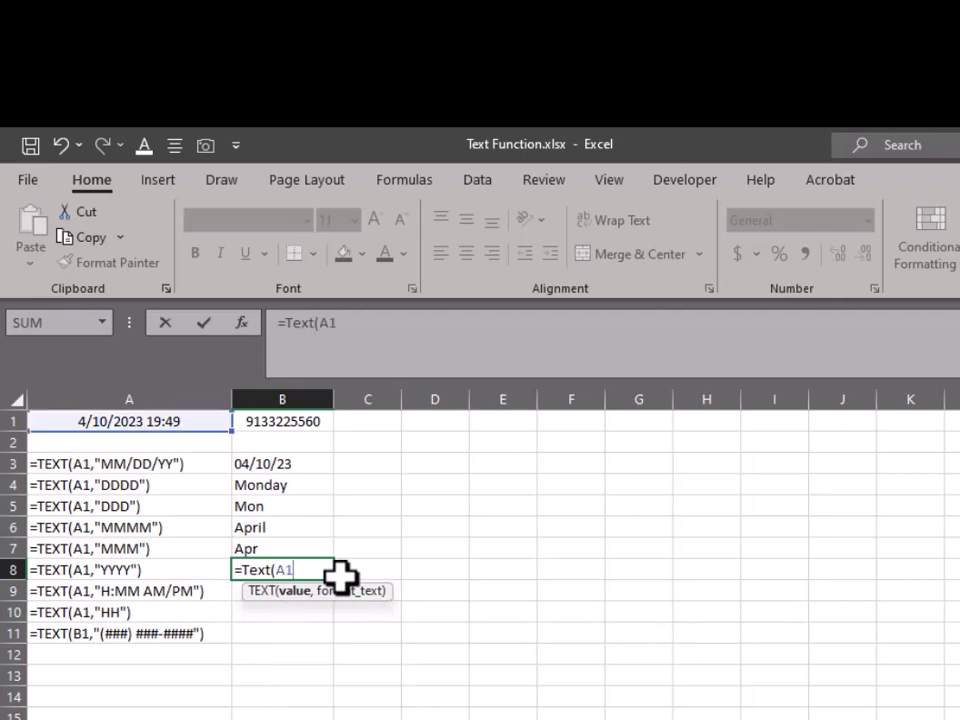
{"action": "type", "text": ",\"YYYY"}
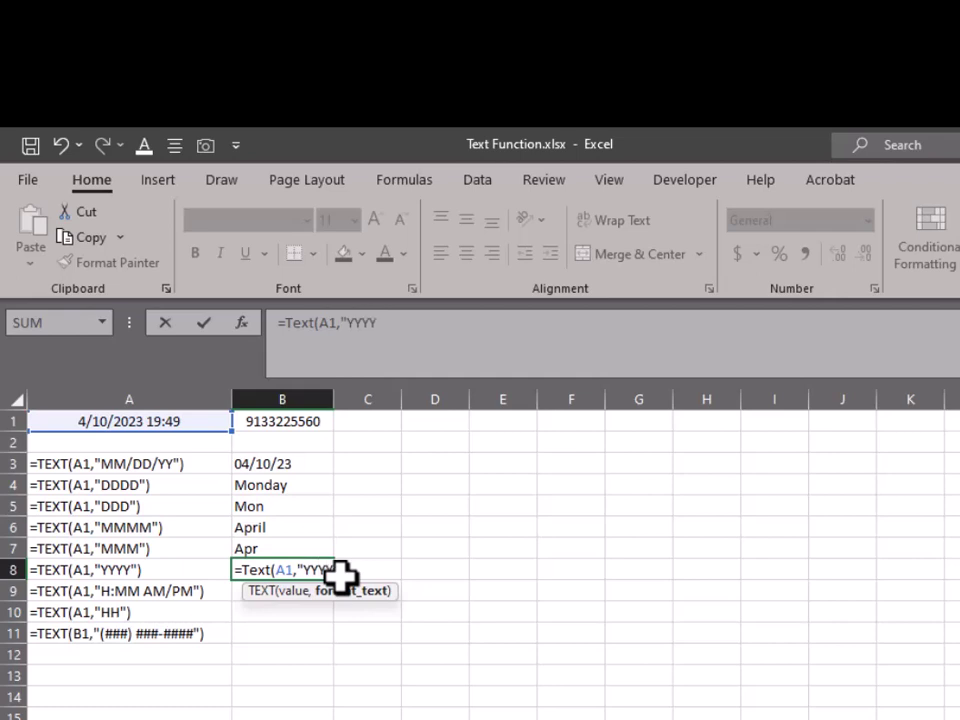
{"action": "type", "text": "\")"}
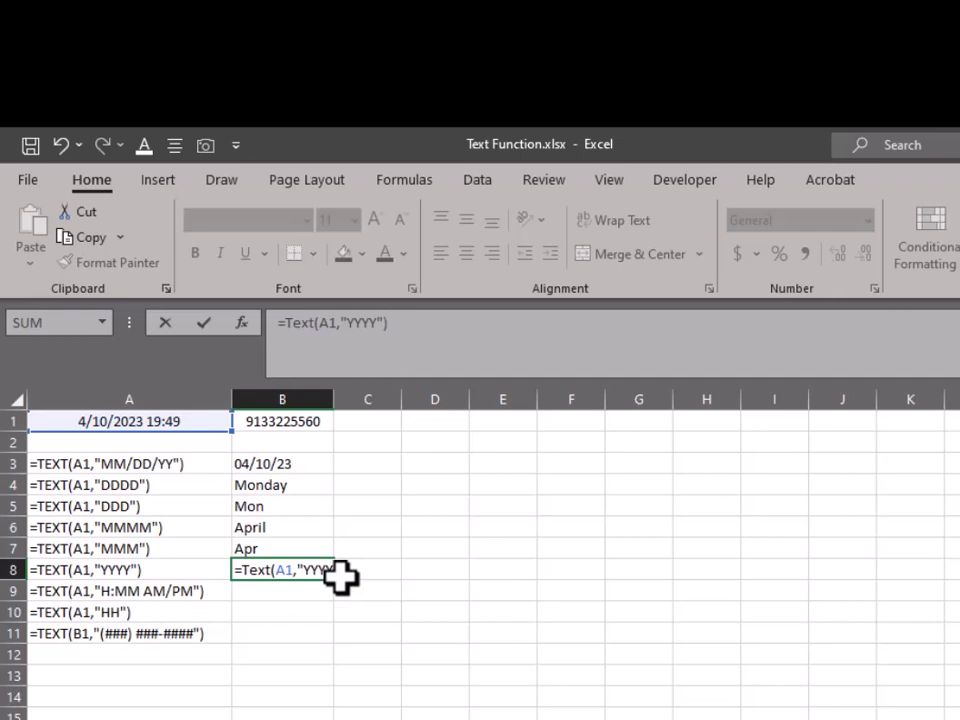
{"action": "key", "text": "Return"}
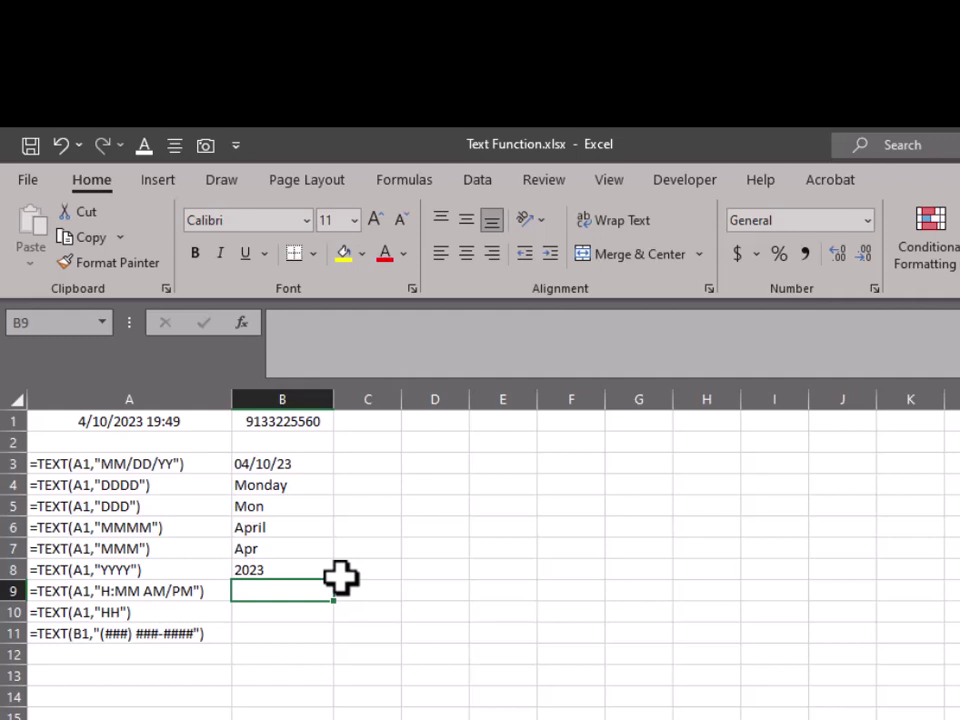
- Enter the formula =Text(A1,"H:MM AM/PM") in cell B9 to extract the time in 12-hour format
{"action": "type", "text": "("}
{"action": "key", "text": "BackSpace"}
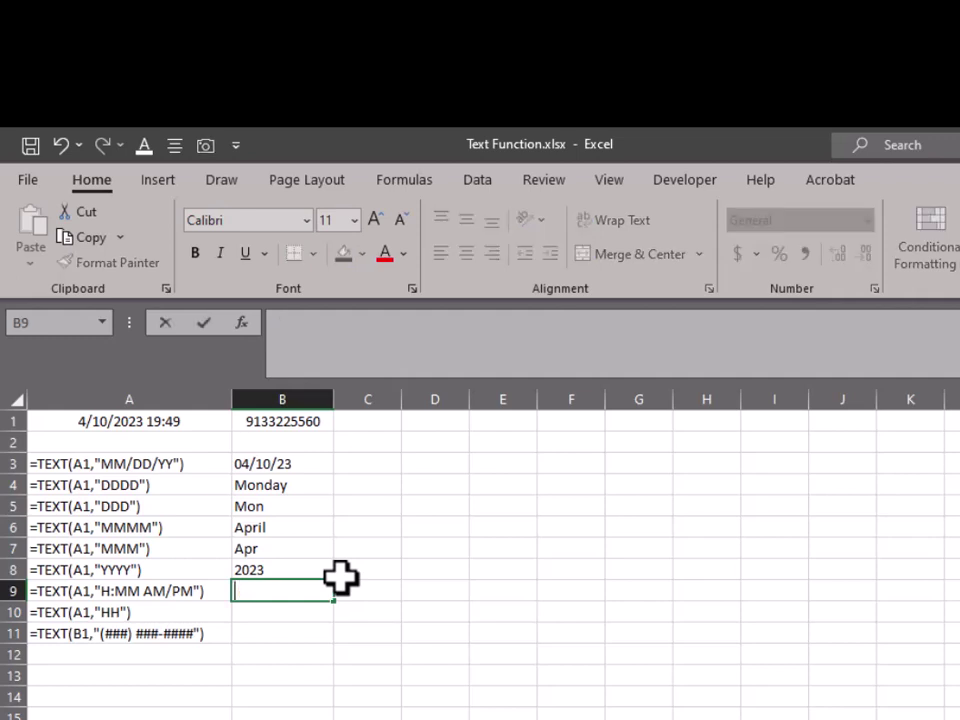
{"action": "type", "text": "=Text"}
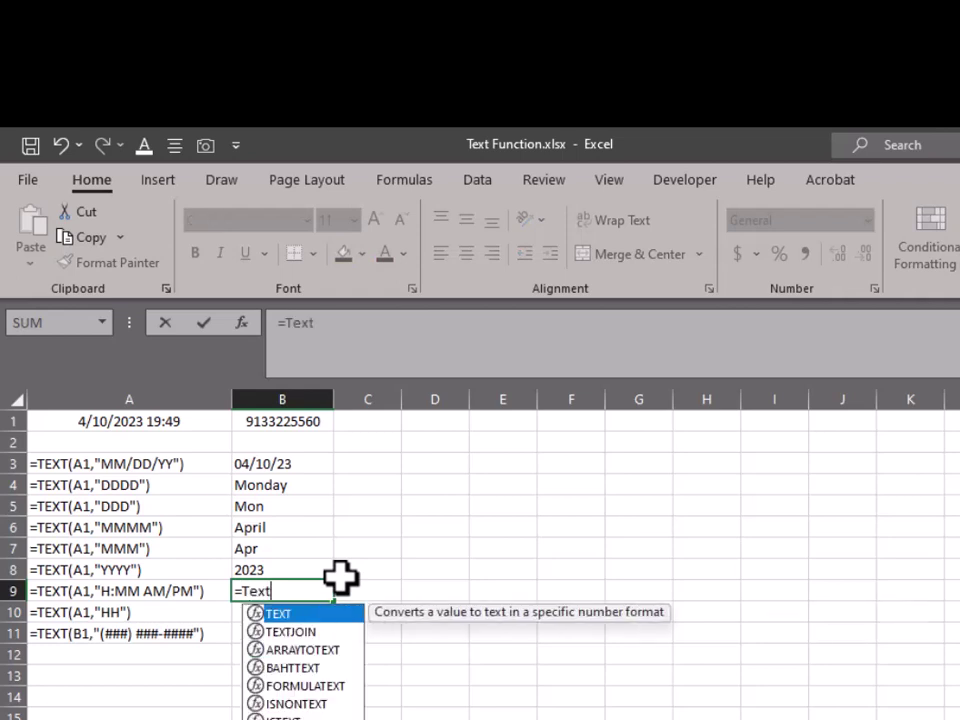
{"action": "type", "text": "("}
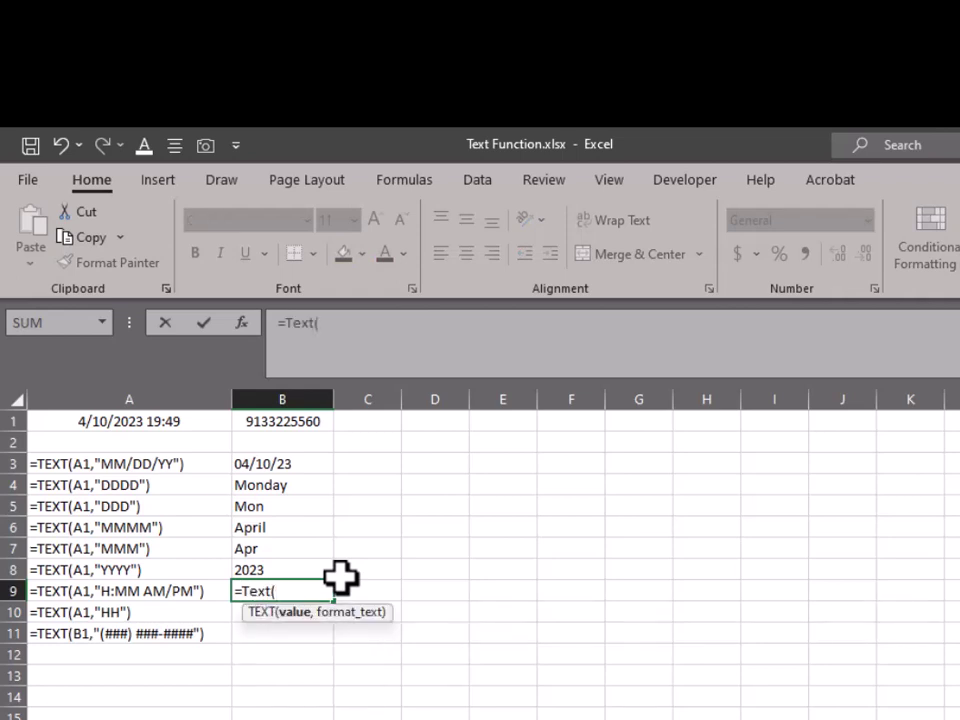
{"action": "type", "text": "A1,"}
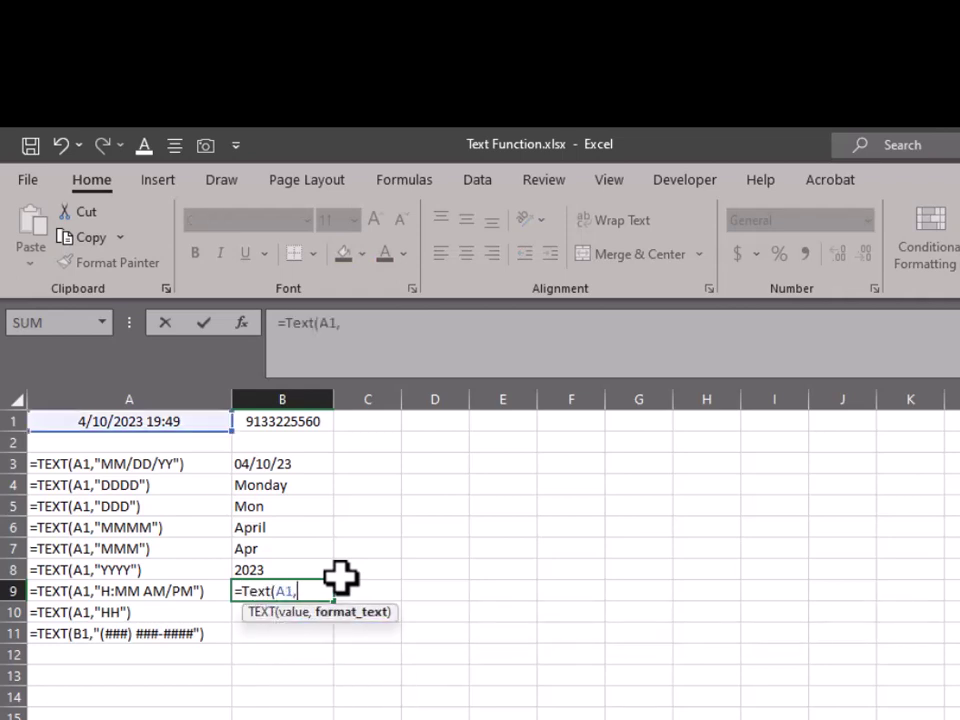
{"action": "type", "text": "\"H:MM"}
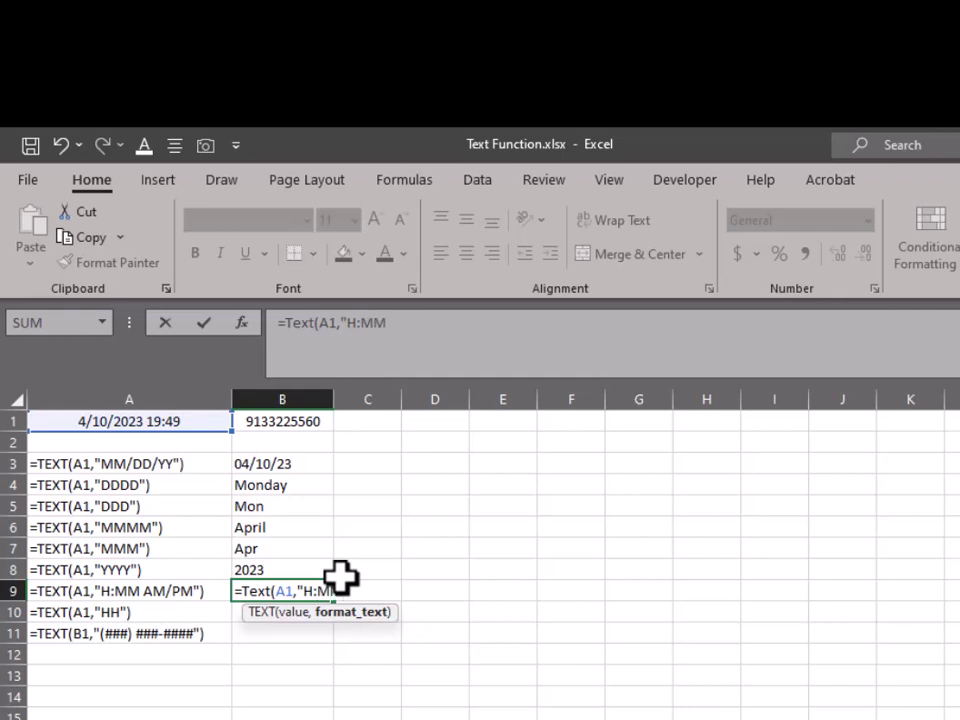
{"action": "type", "text": " AM/PM\""}
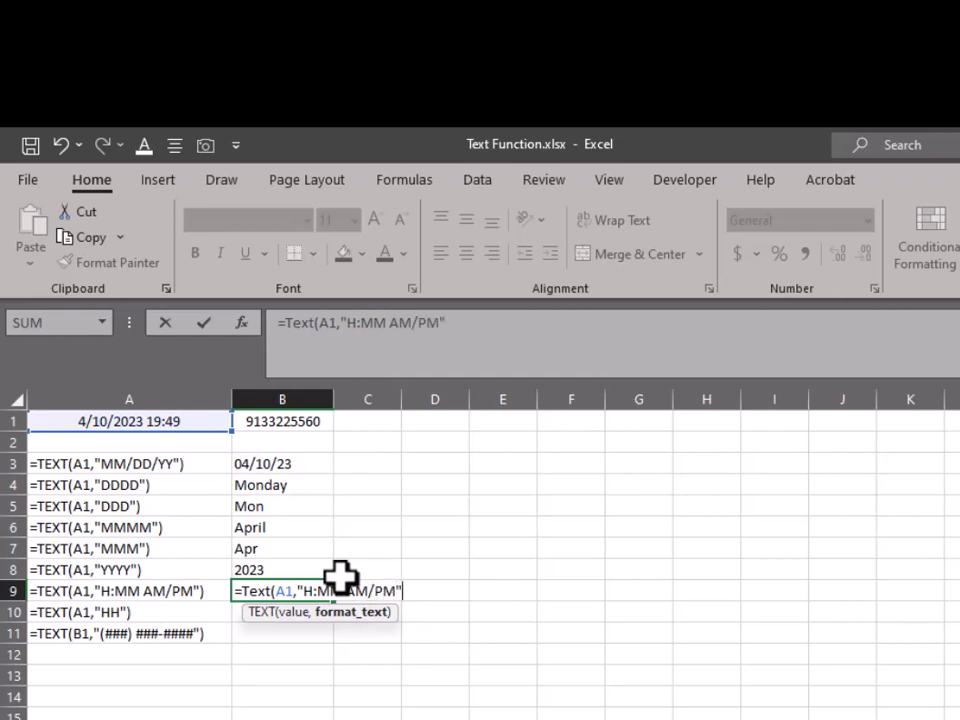
{"action": "type", "text": ")"}
{"action": "key", "text": "Return"}
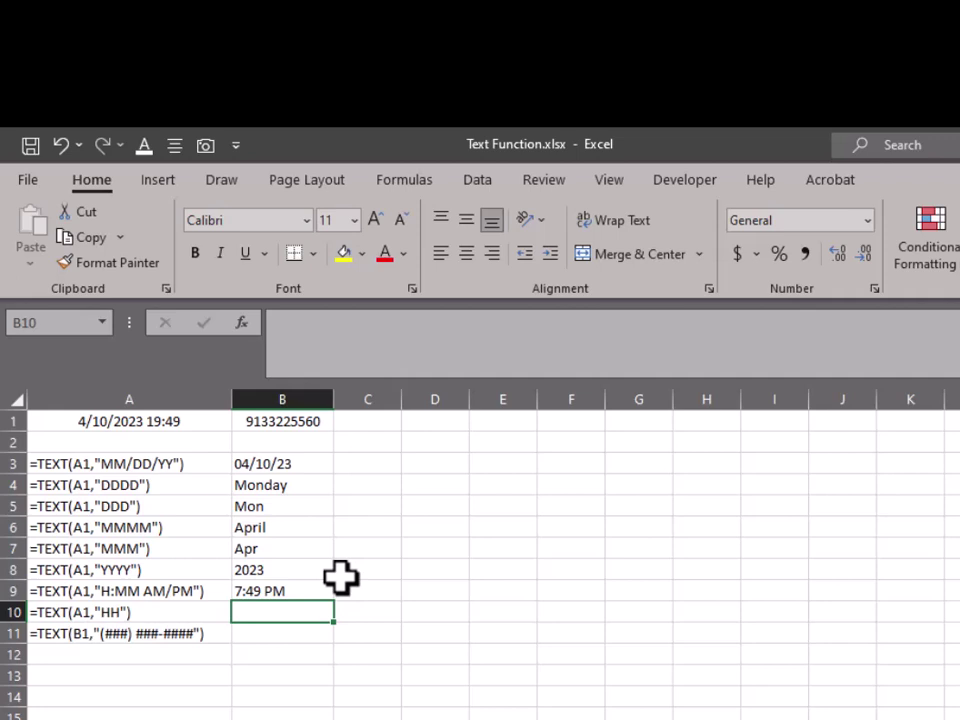
- Enter the formula =Text(A1,"HH") in cell B10 to extract the hour in 24-hour format
{"action": "type", "text": "="}
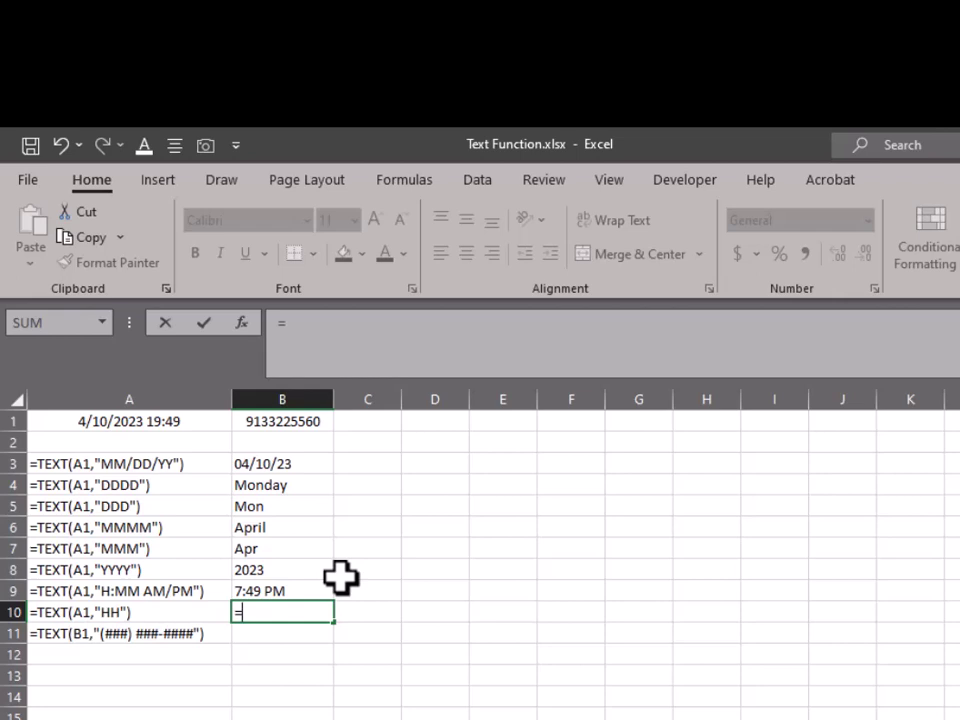
{"action": "type", "text": "Text"}
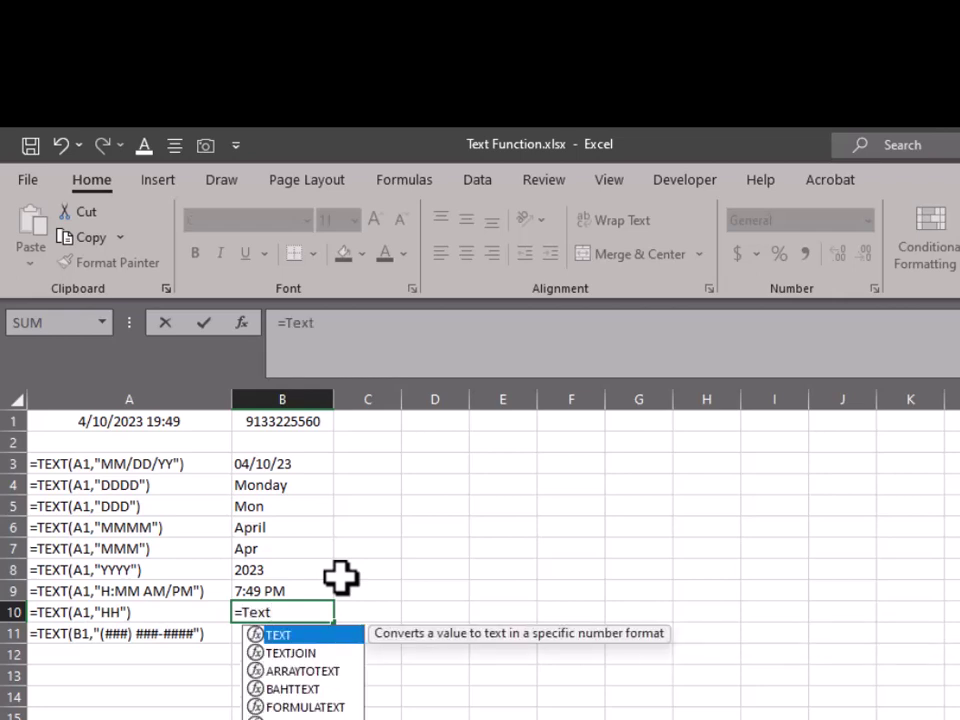
{"action": "type", "text": "(A1,"}
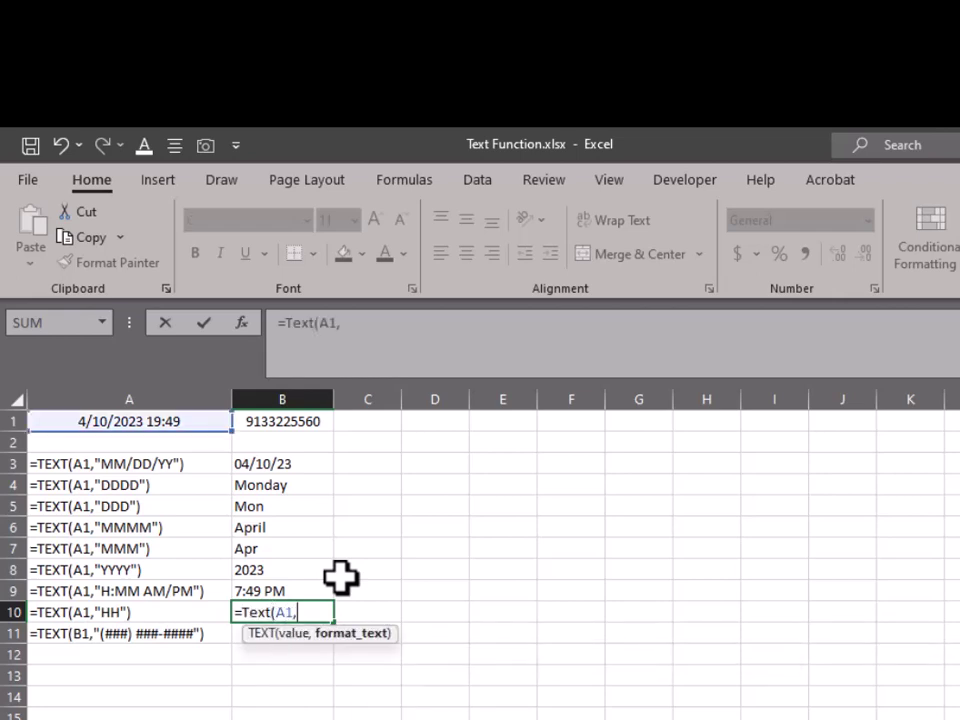
{"action": "type", "text": "\"HH\""}
{"action": "type", "text": ")"}
{"action": "key", "text": "Return"}
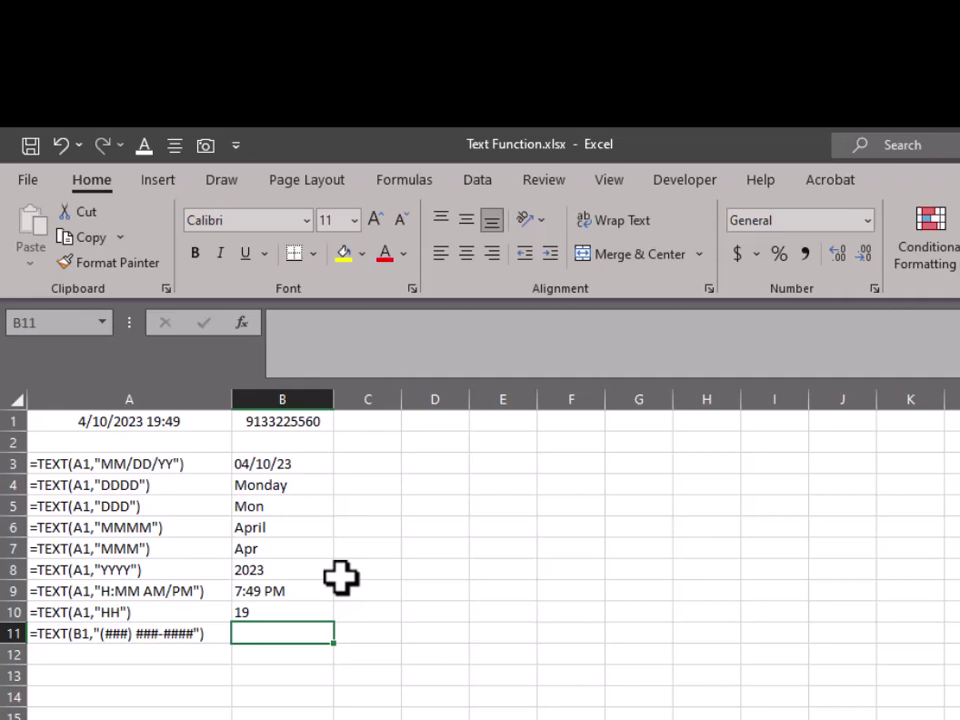
- Enter the formula =Text(B1,"(###) ###-####") in cell B11 to format the number in B1 as a phone number
{"action": "type", "text": "="}
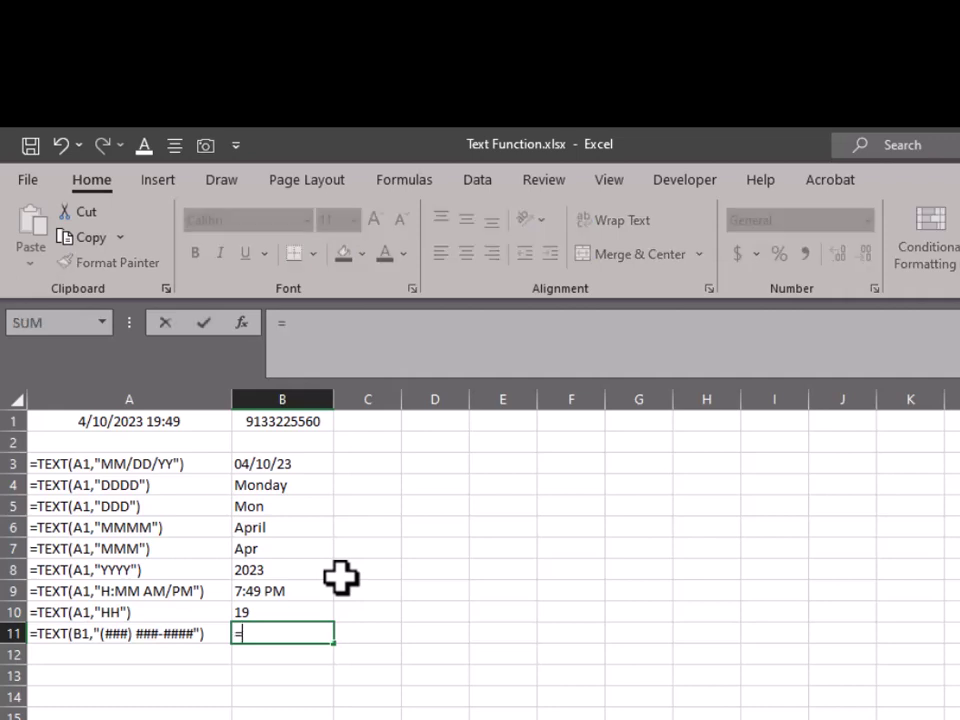
{"action": "type", "text": "Text"}
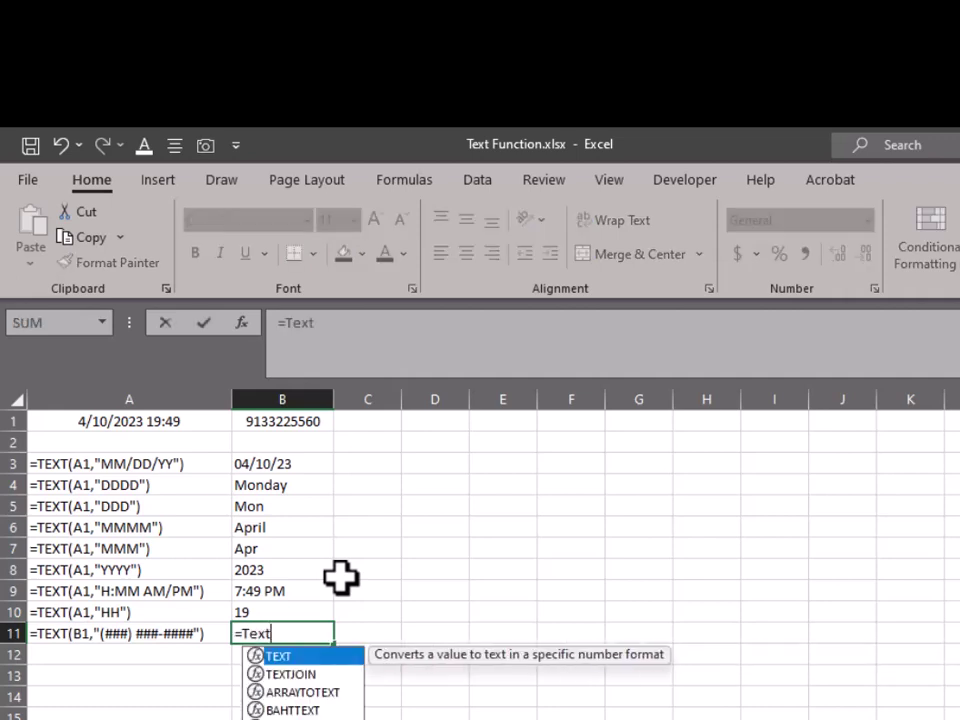
{"action": "type", "text": "(B"}
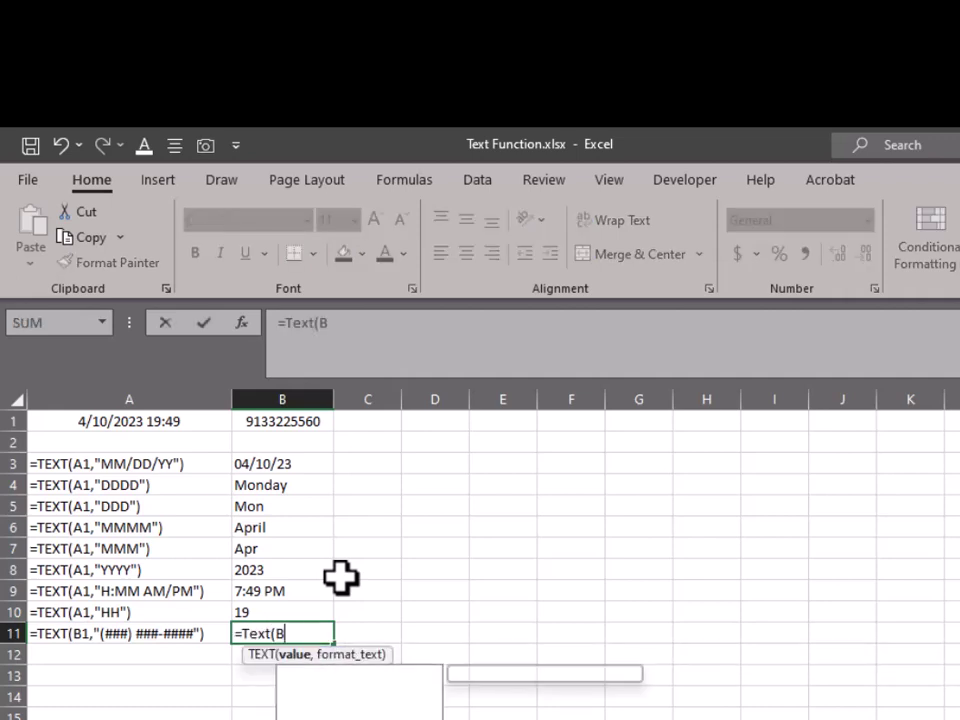
{"action": "type", "text": "1"}
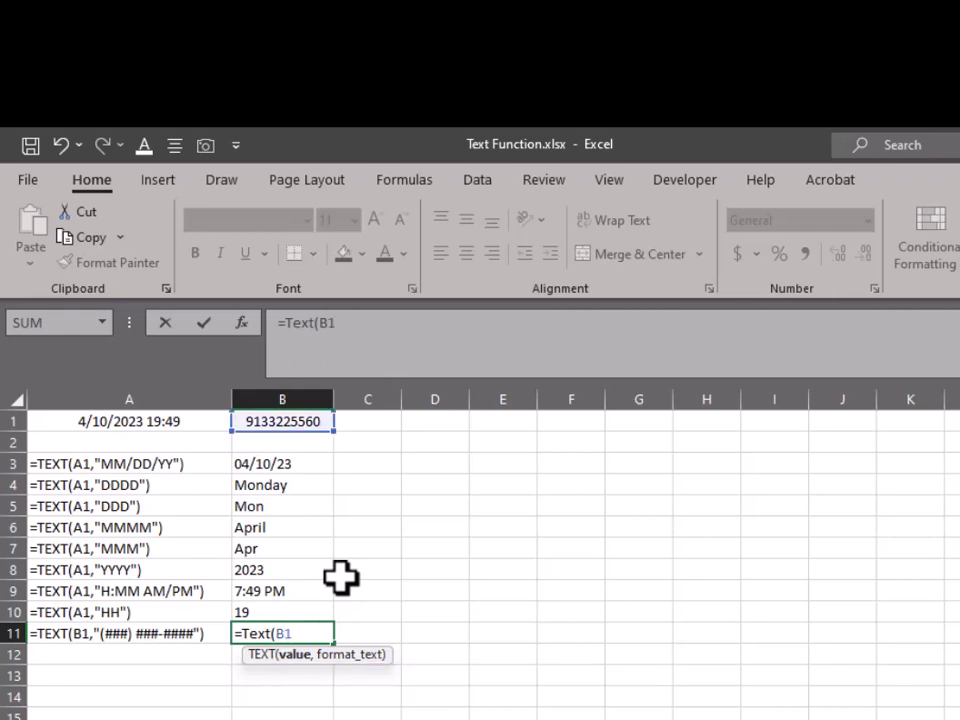
{"action": "type", "text": ",\""}
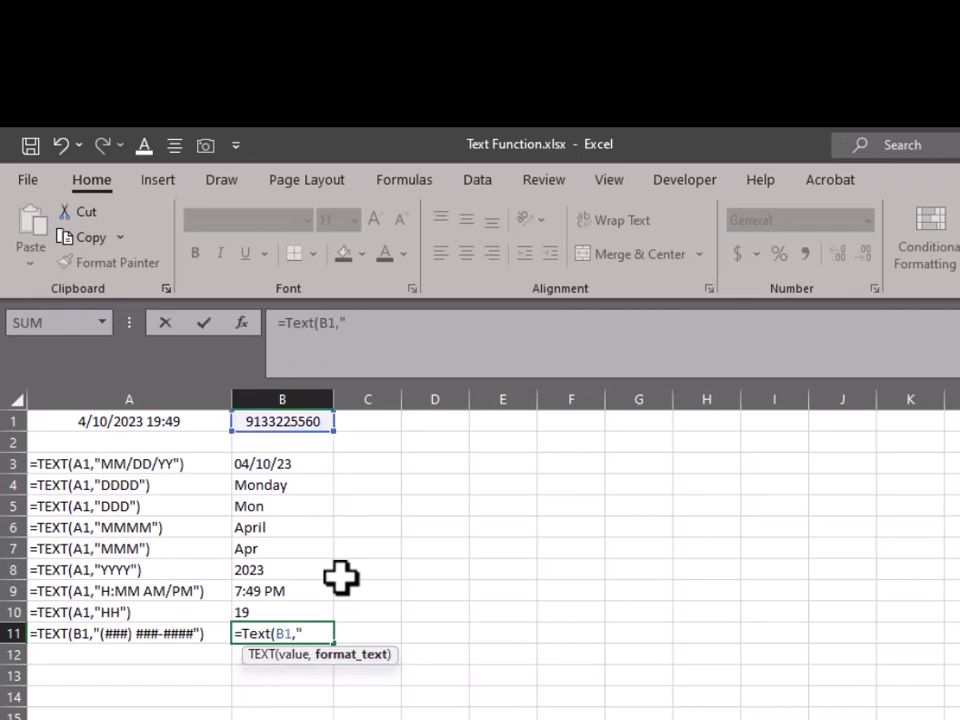
{"action": "type", "text": "("}
{"action": "type", "text": "###) "}
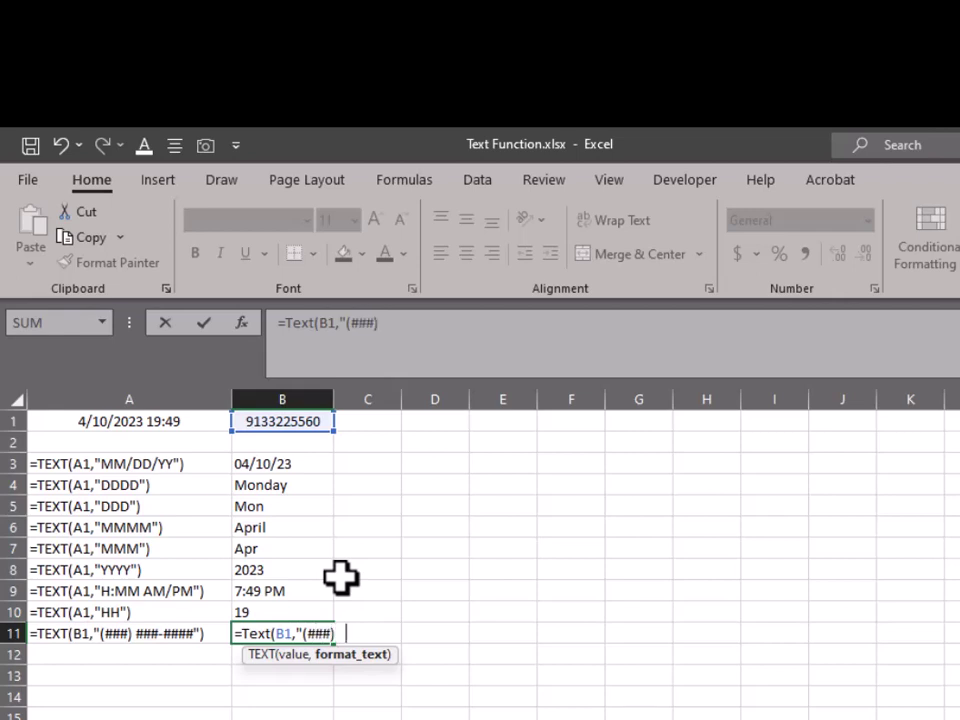
{"action": "type", "text": "###-####"}
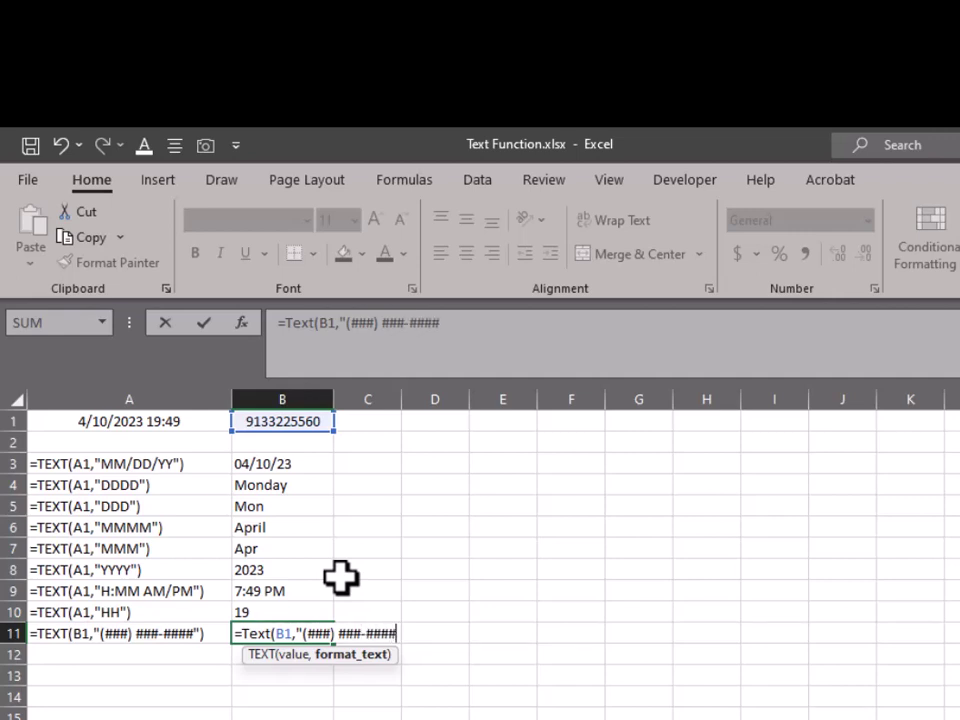
{"action": "type", "text": "\")"}
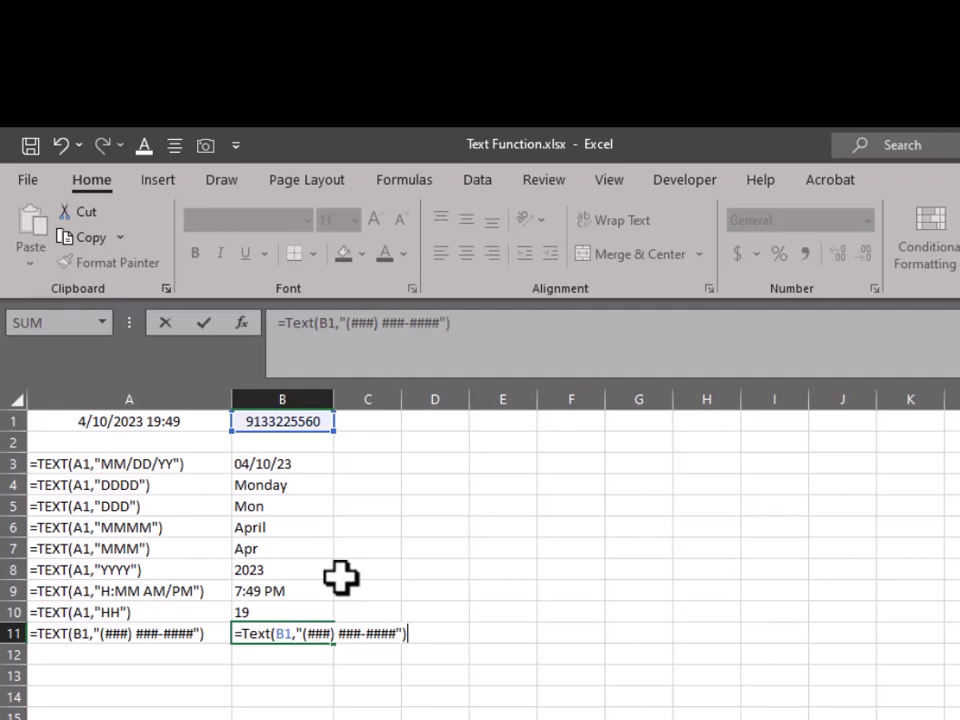
{"action": "key", "text": "Return"}
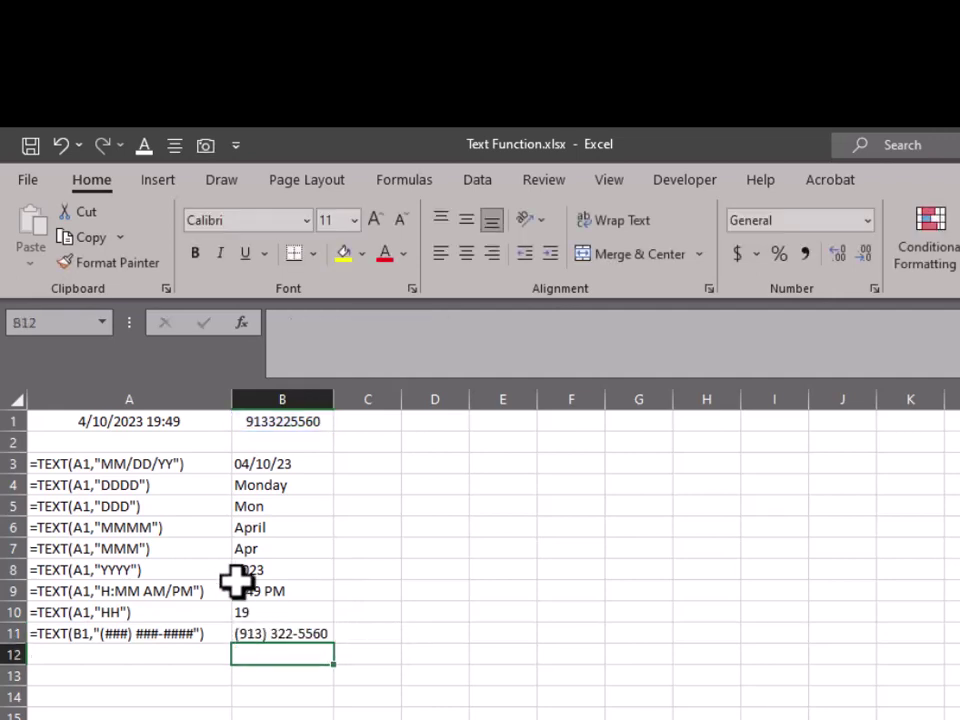